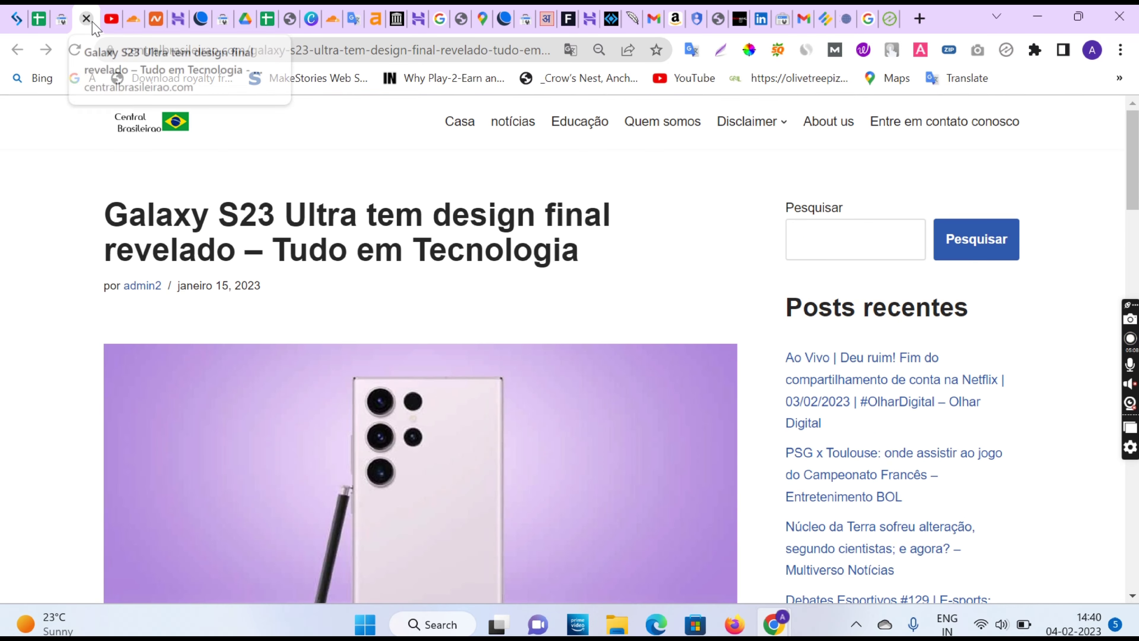
Close the current article and open the Galaxy S23 official images article from the Discover top pages
left_click(86, 19)
scroll(573, 396, "down", 2)
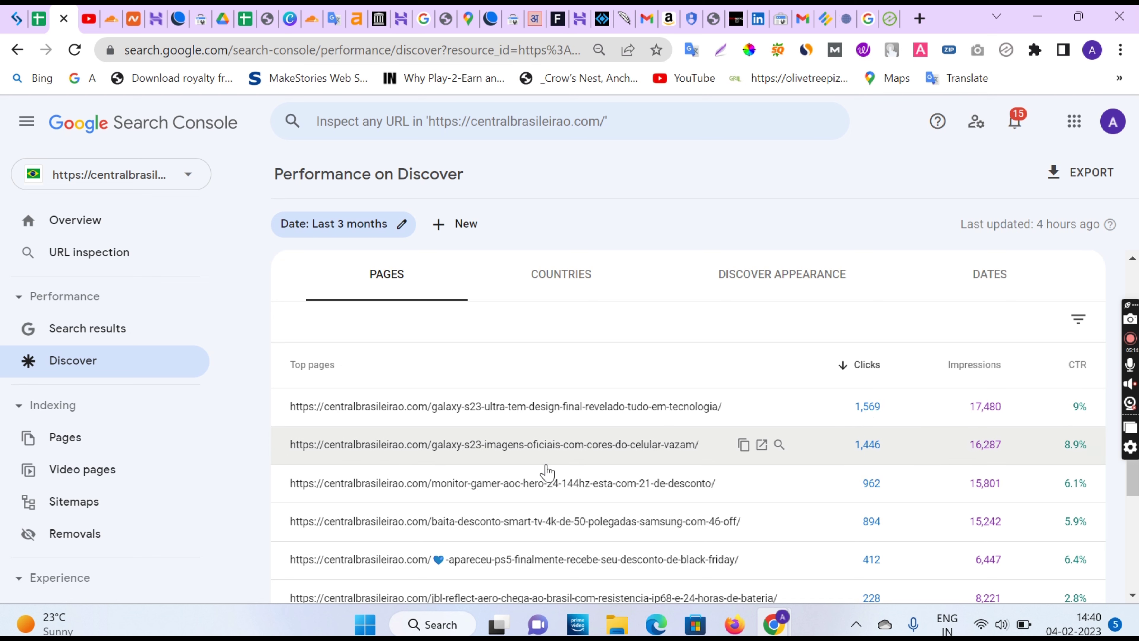
left_click(762, 445)
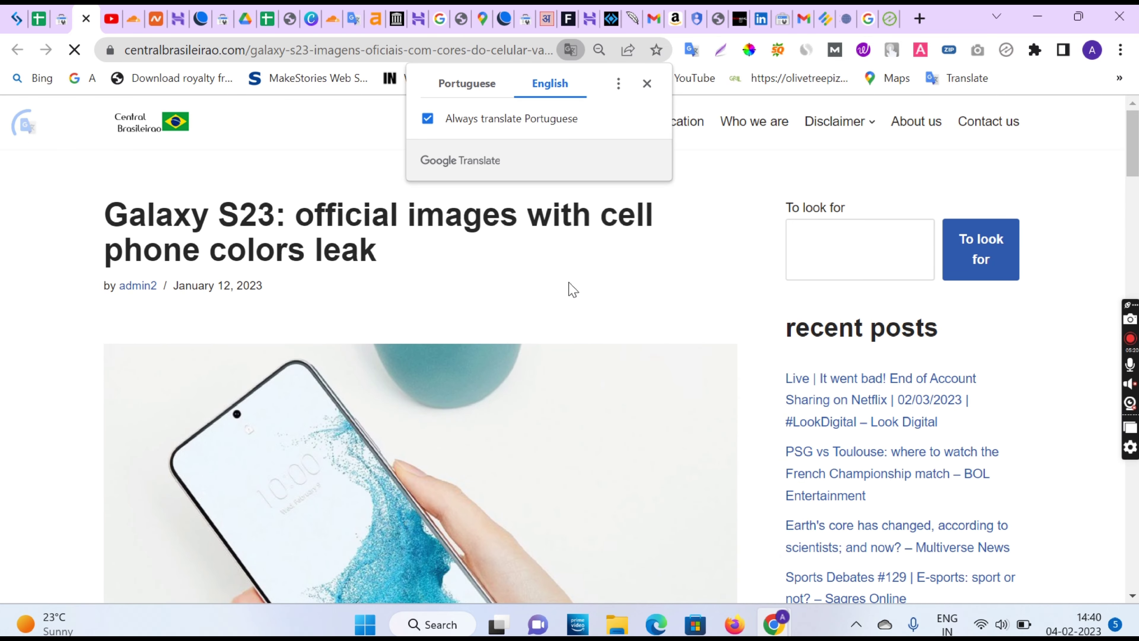
Examine the translated Galaxy S23 article from beginning to end, including its images and ad banners, and dismiss the translation popup
scroll(565, 359, "down", 6)
scroll(565, 359, "down", 10)
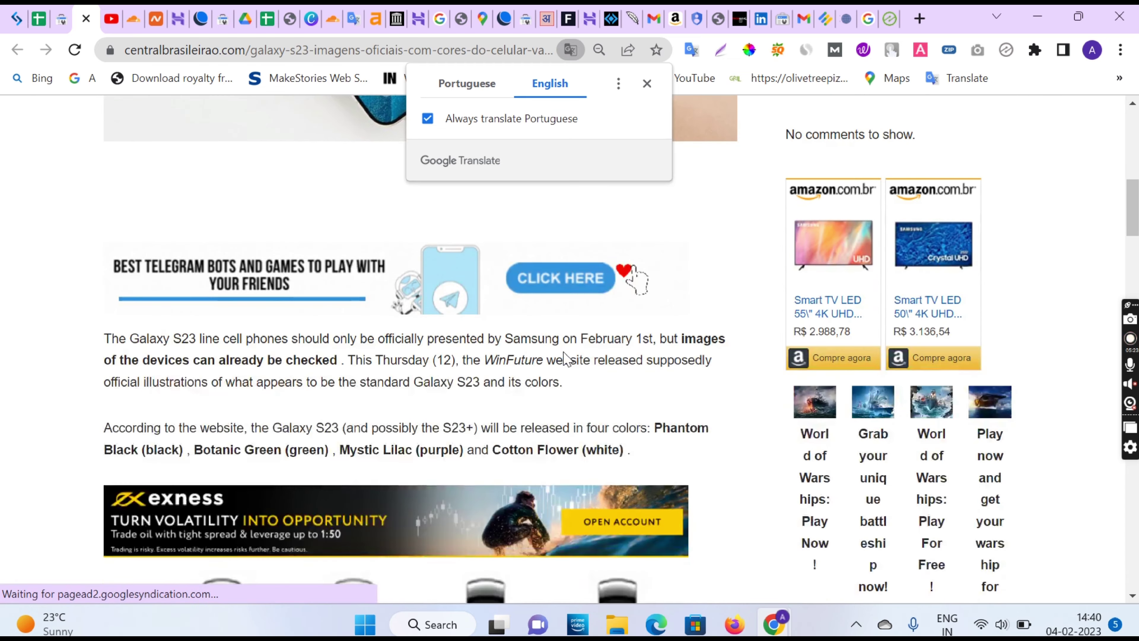
scroll(565, 352, "down", 15)
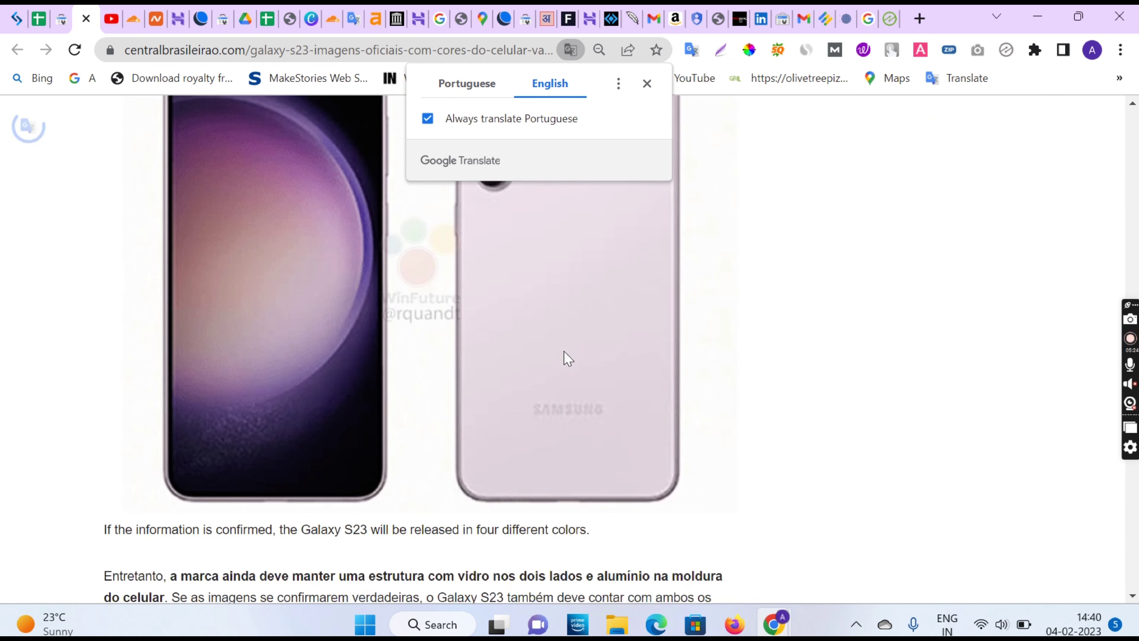
scroll(566, 357, "down", 8)
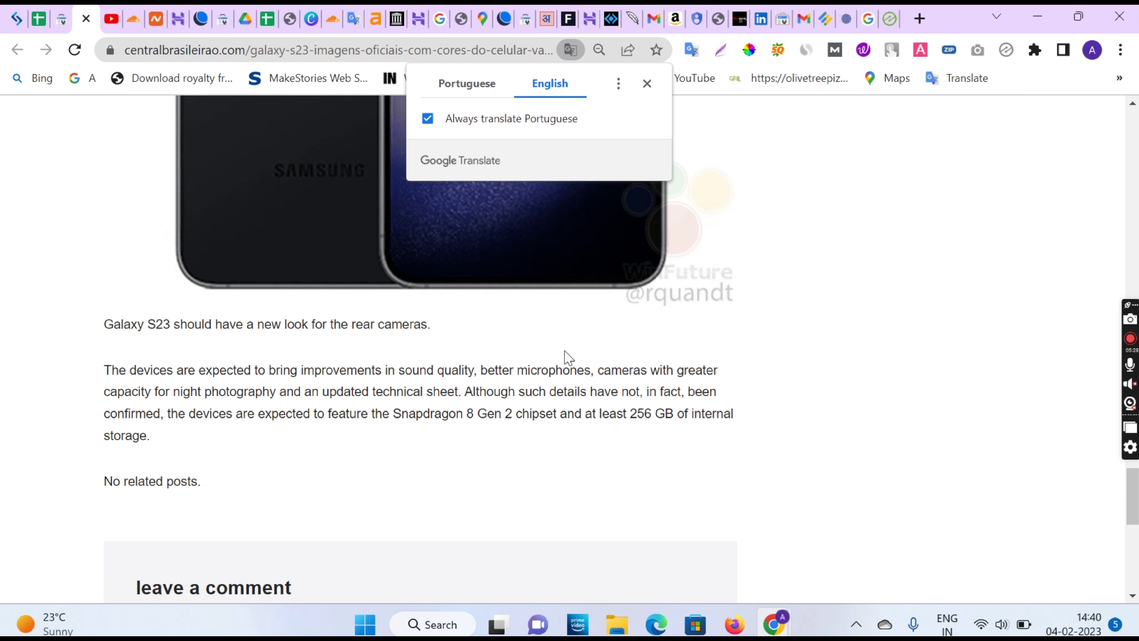
scroll(568, 357, "up", 2)
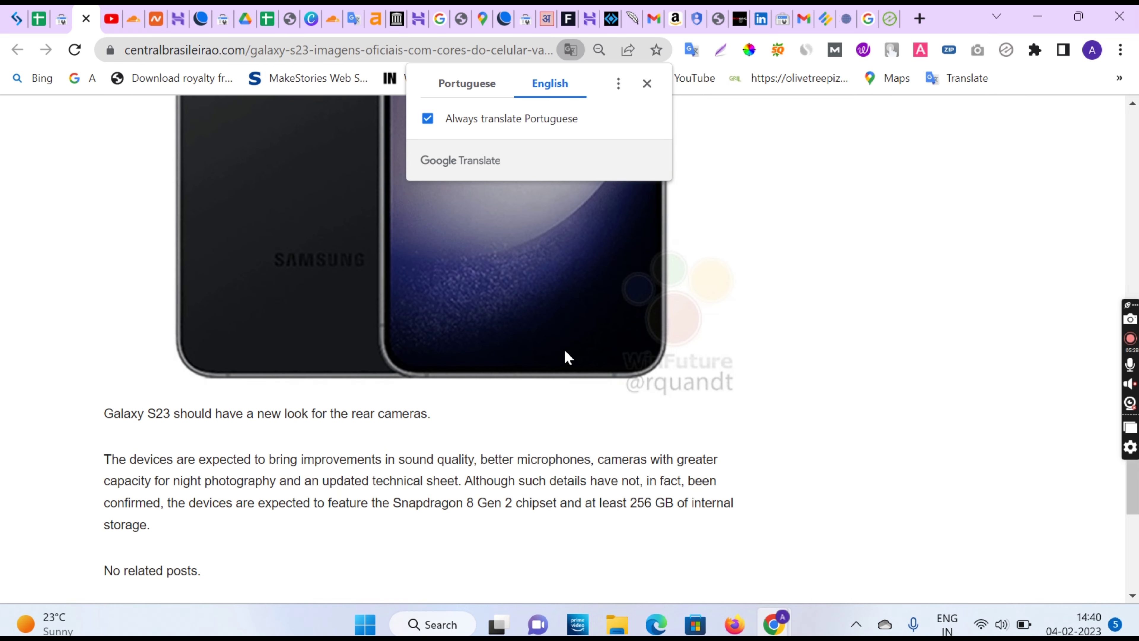
scroll(515, 324, "up", 15)
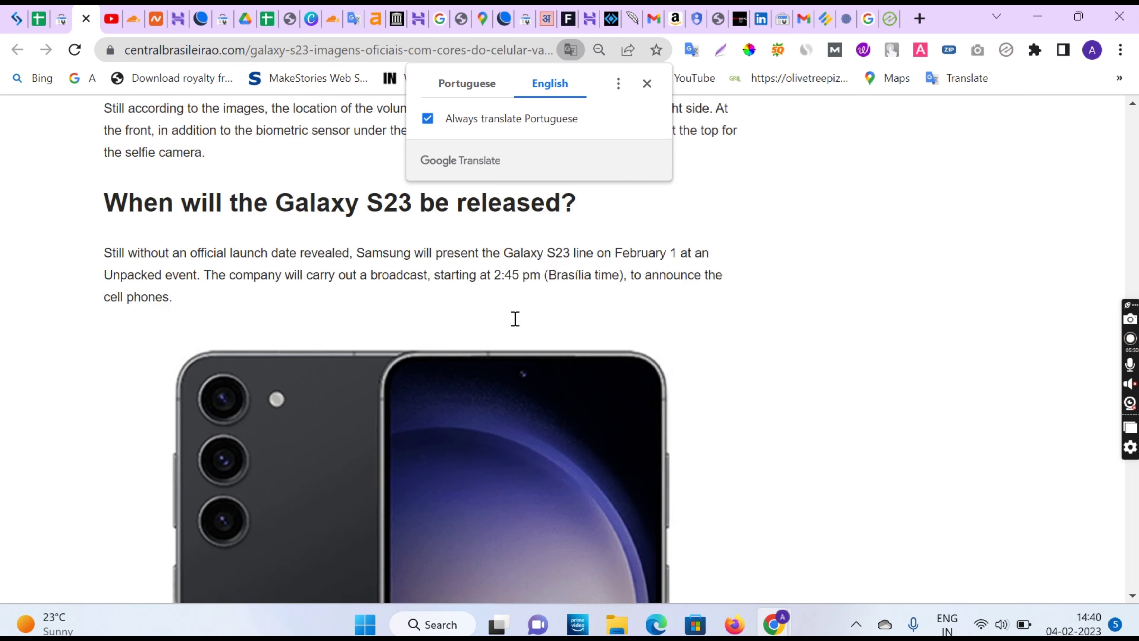
scroll(515, 324, "up", 10)
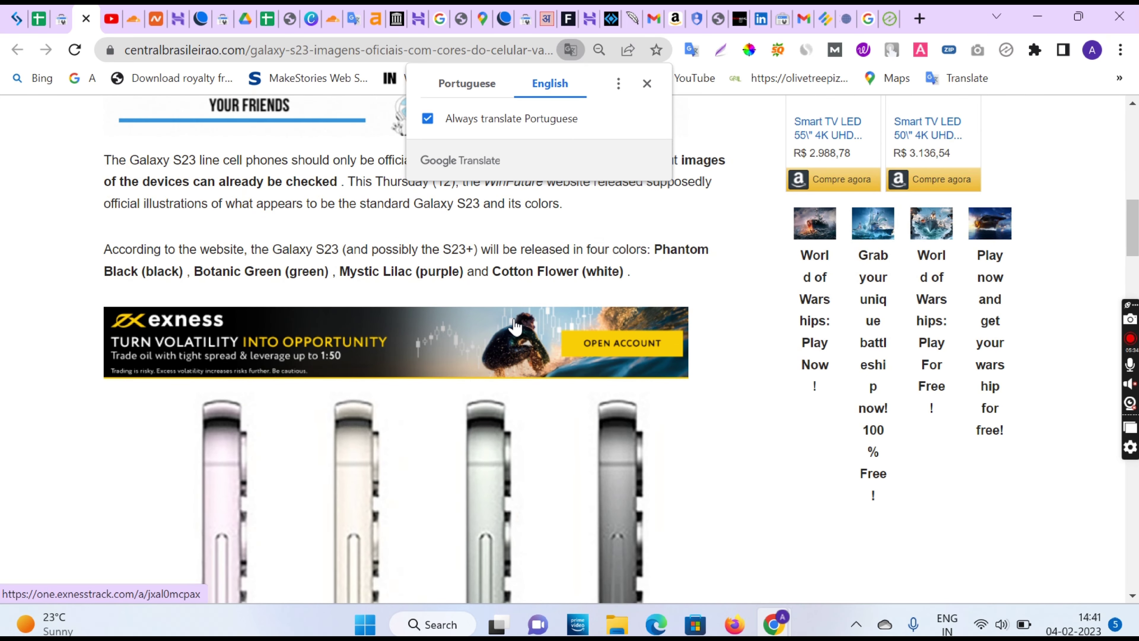
scroll(562, 333, "up", 12)
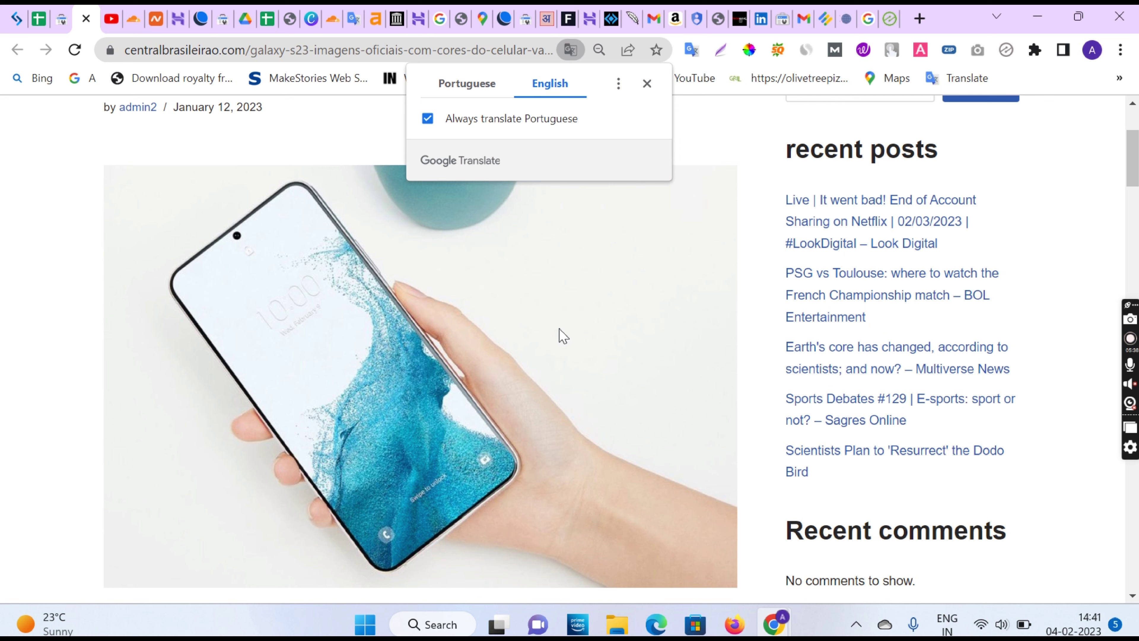
left_click(648, 83)
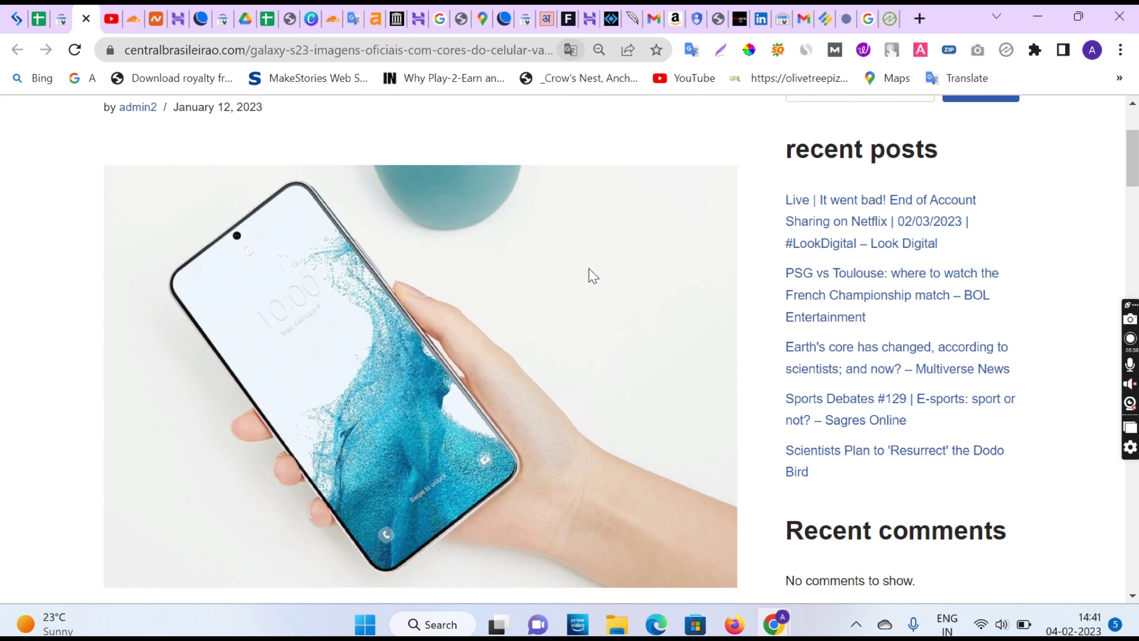
scroll(587, 274, "up", 4)
scroll(593, 275, "down", 2)
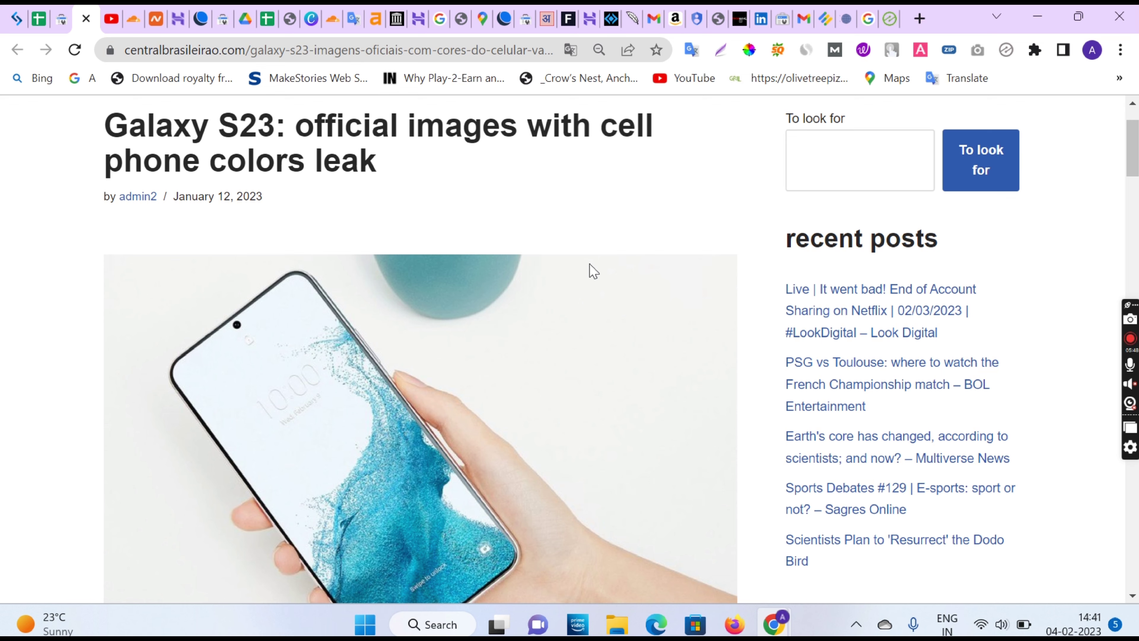
scroll(594, 271, "down", 15)
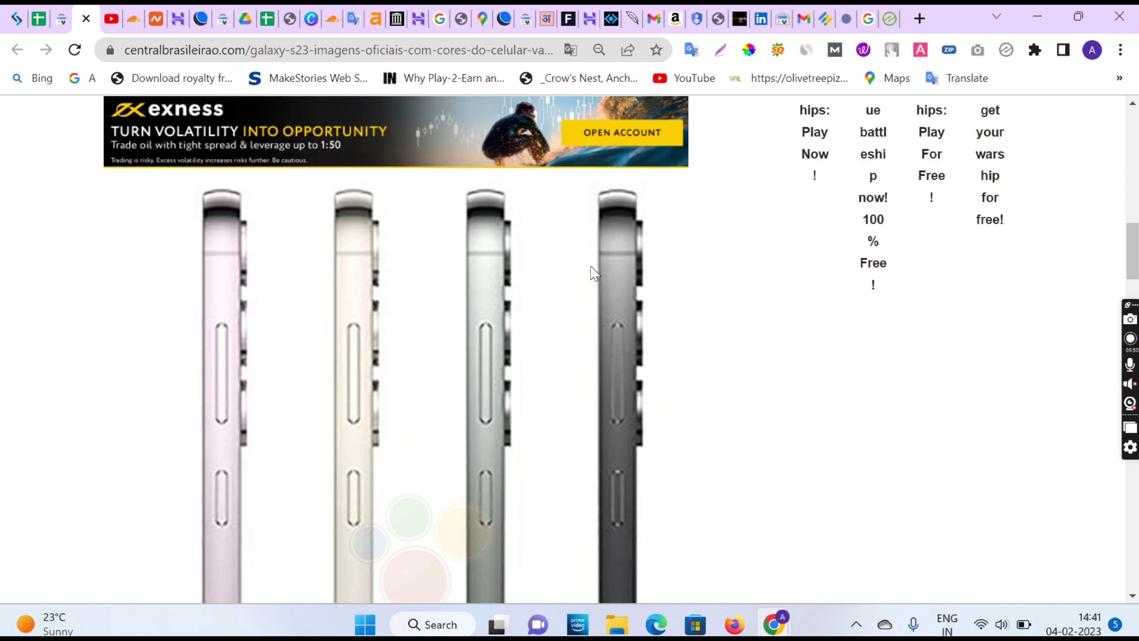
scroll(594, 271, "down", 3)
scroll(594, 271, "down", 20)
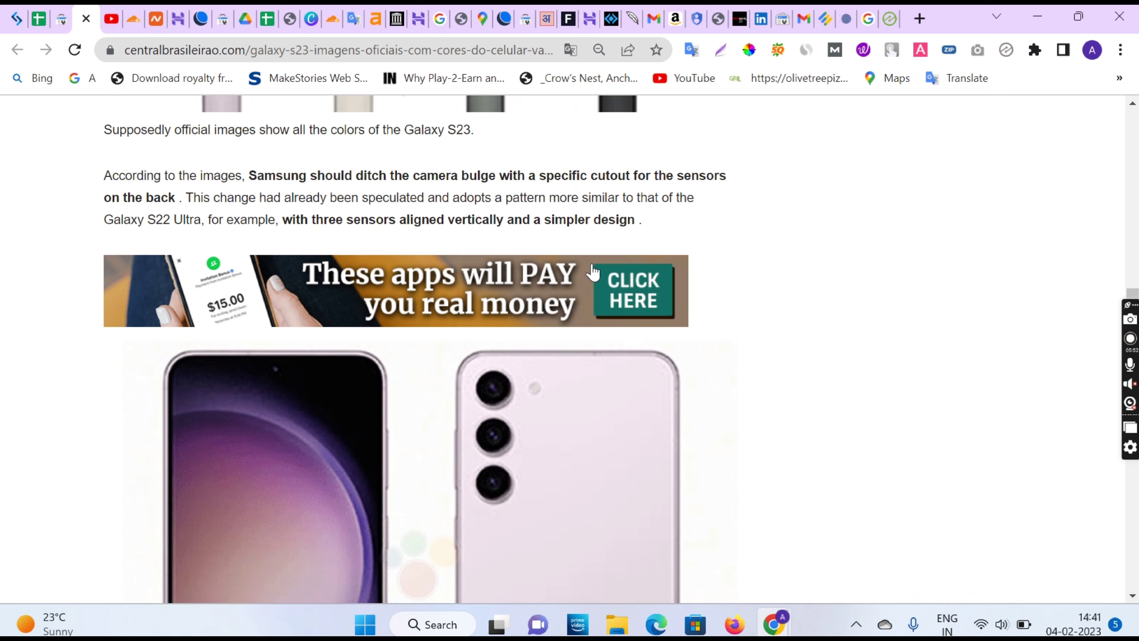
scroll(564, 314, "down", 11)
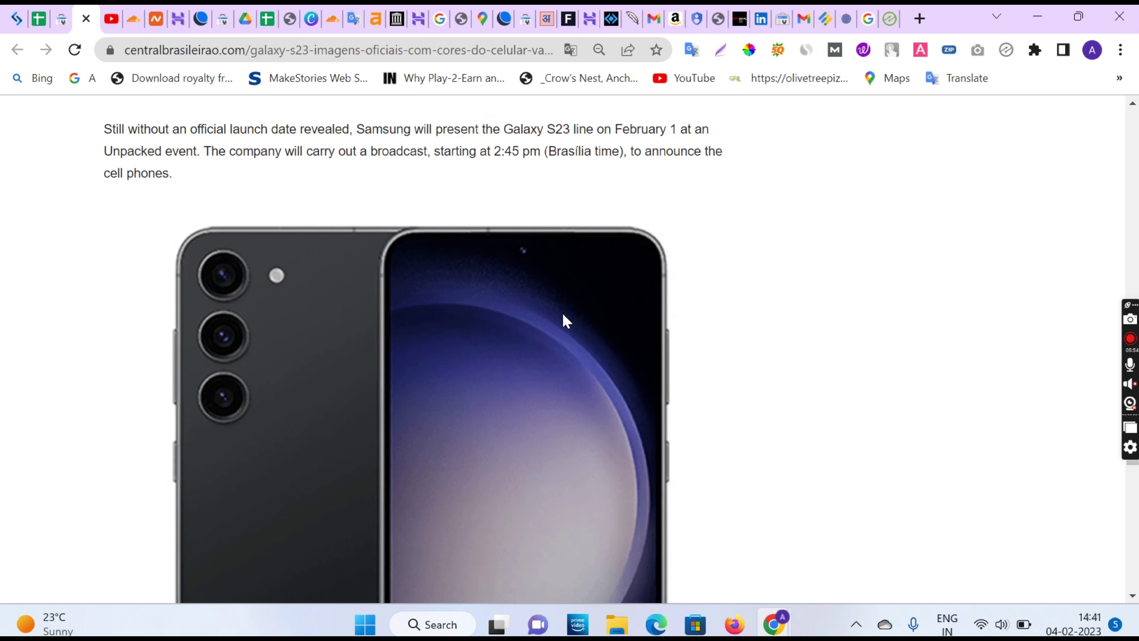
scroll(524, 407, "up", 16)
scroll(524, 407, "up", 15)
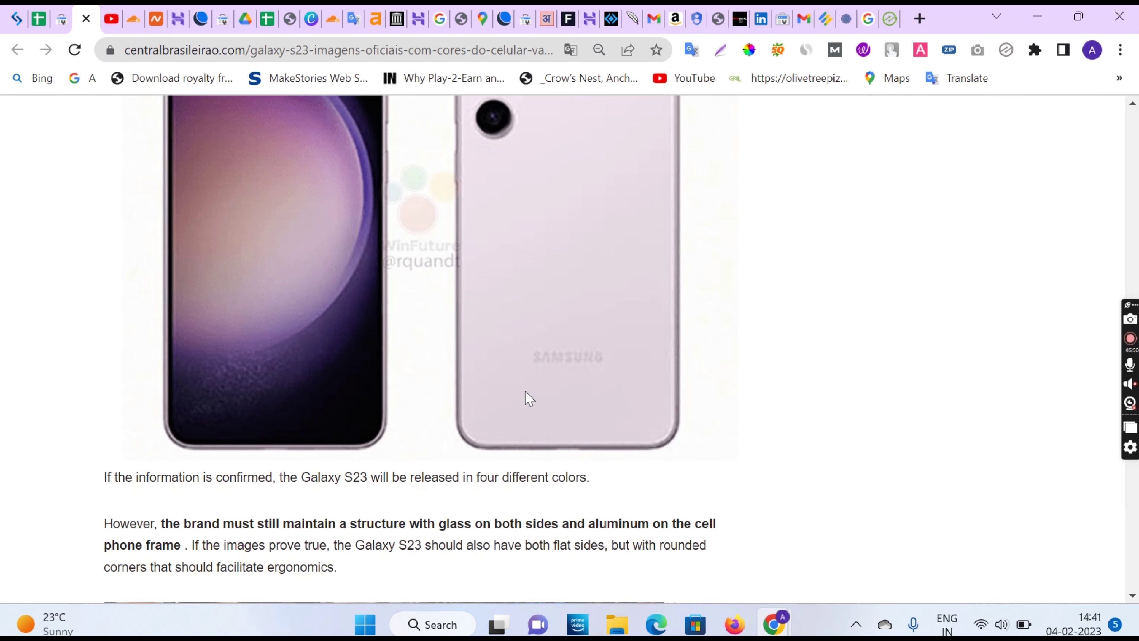
scroll(529, 398, "up", 8)
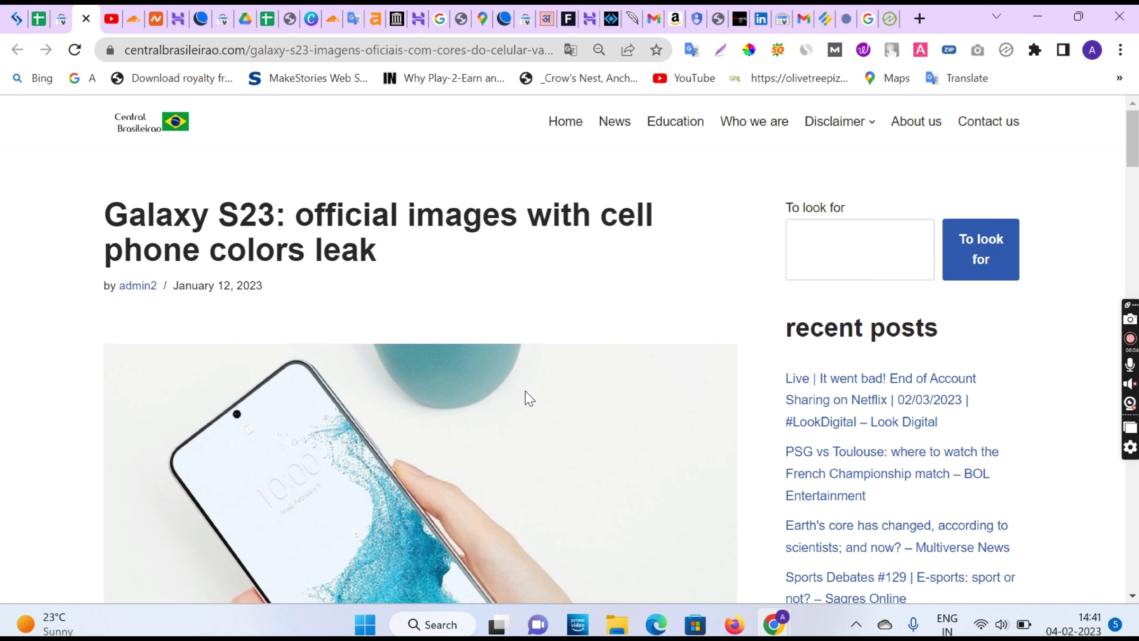
Close the article and open the Search Console overview of the centralbrasileirao.com property
left_click(86, 18)
scroll(494, 305, "up", 1)
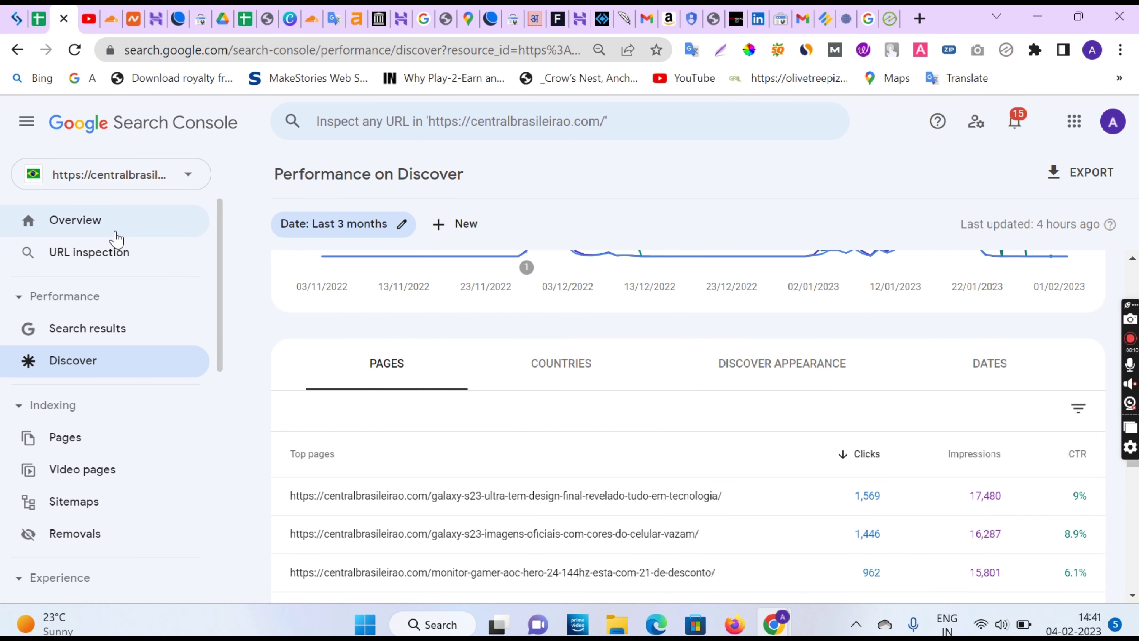
left_click(113, 226)
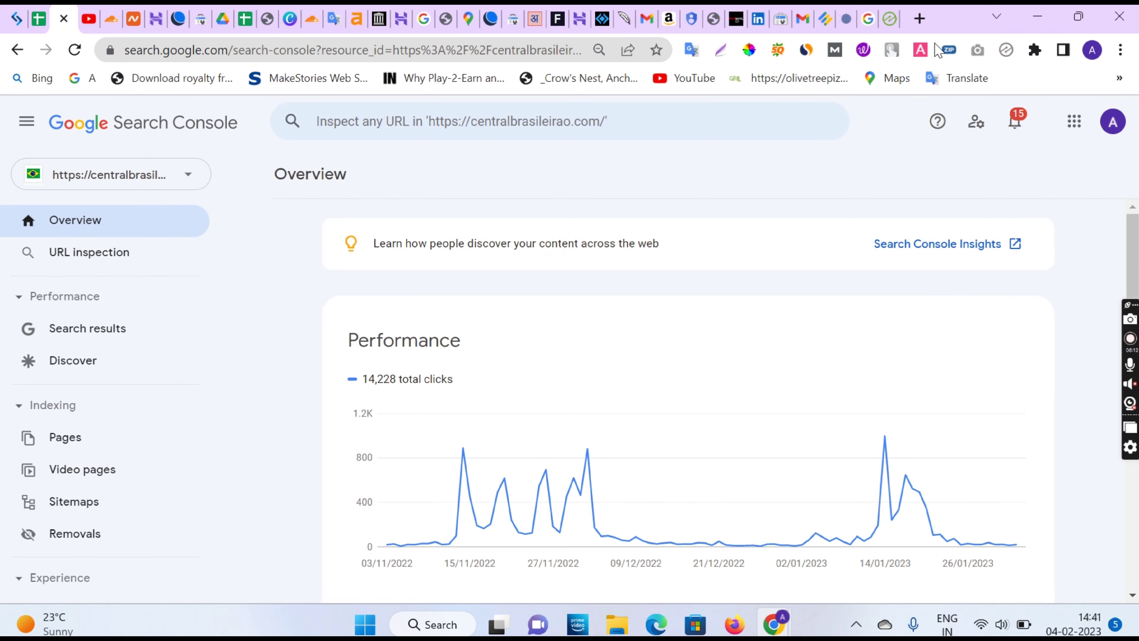
Open the centralbrasileirao.com WordPress admin in a new tab and log in with the saved credentials, postponing the administration e-mail verification
left_click(920, 18)
type("centralbrasileirao.com")
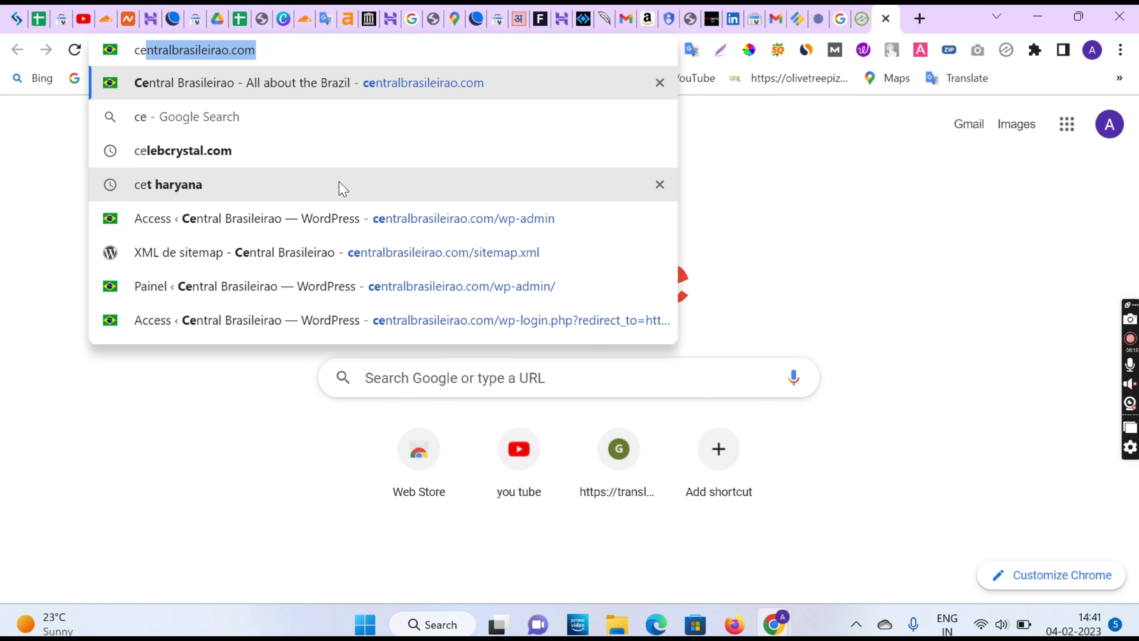
key("Right")
type("/")
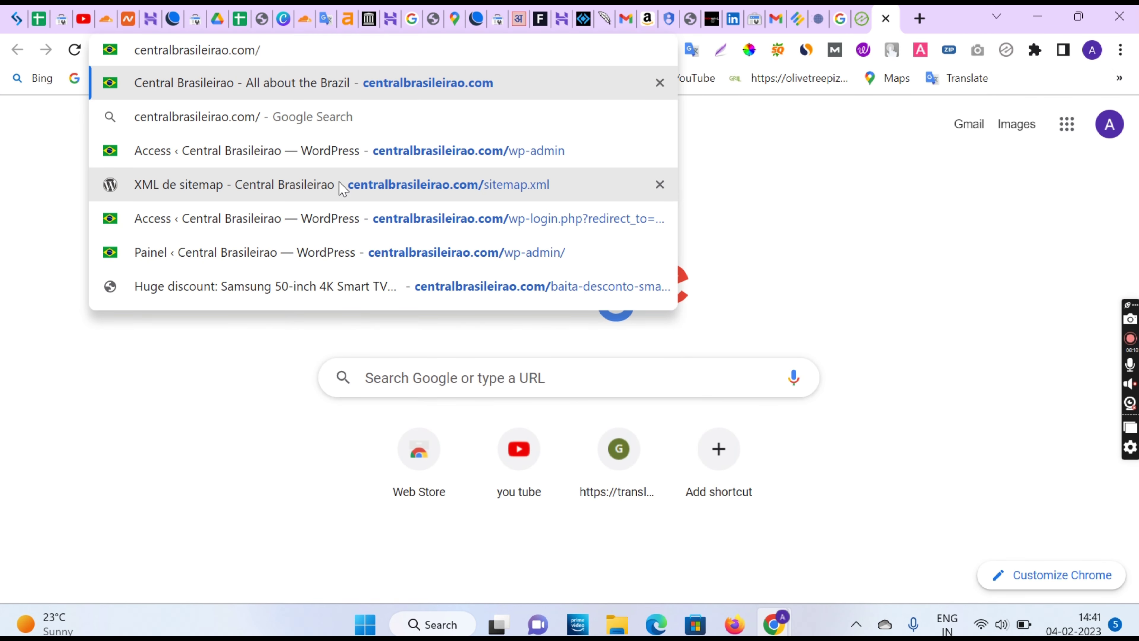
left_click(422, 151)
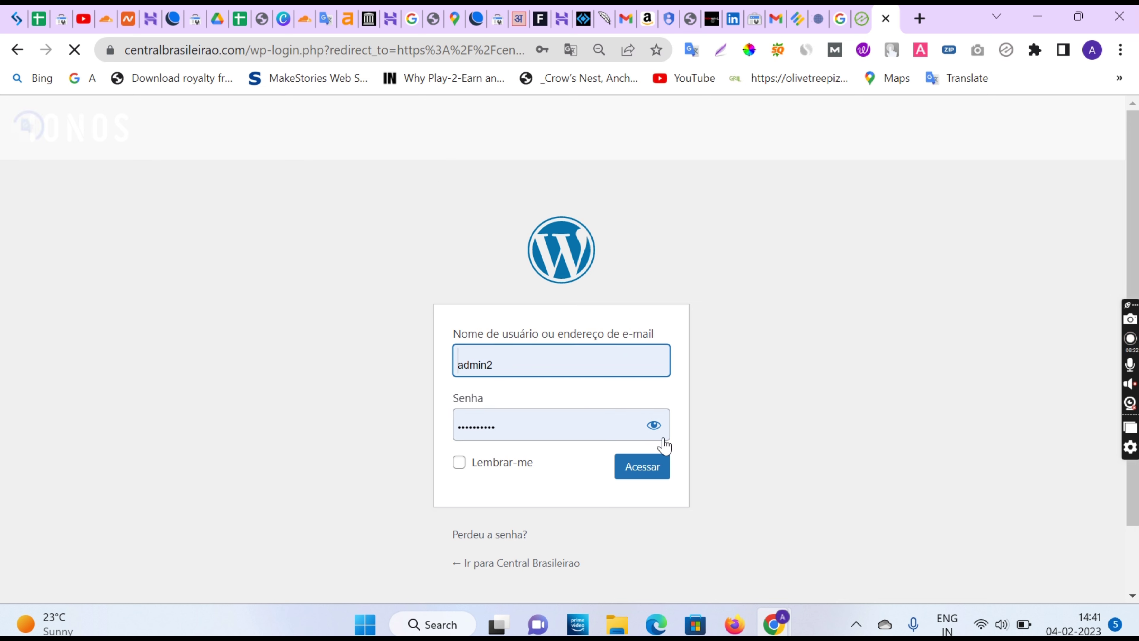
left_click(652, 475)
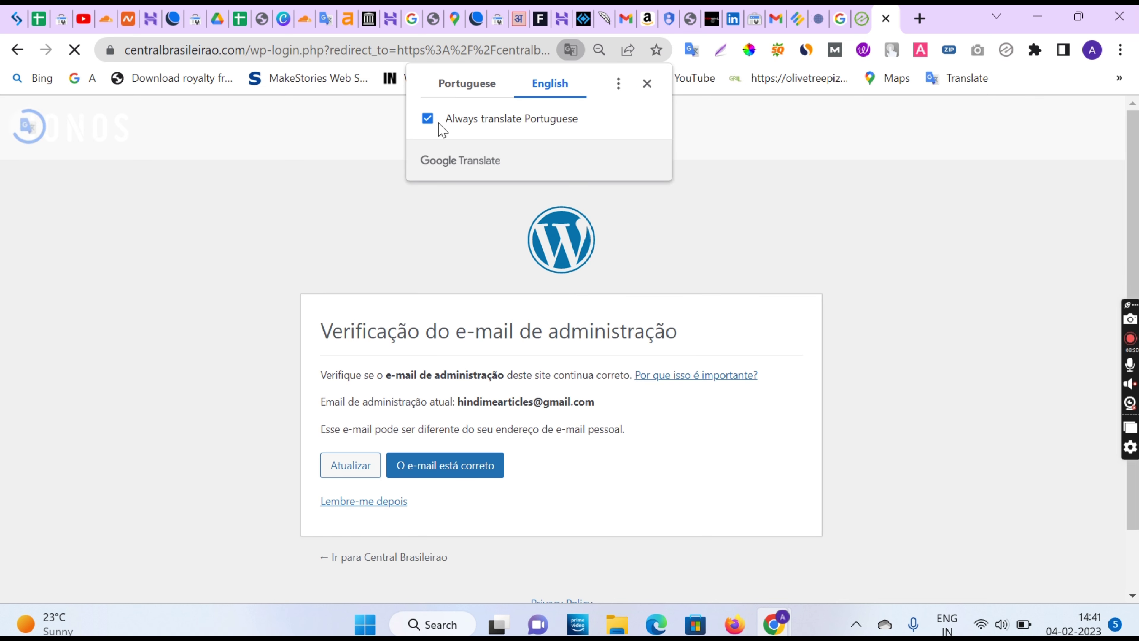
left_click(379, 502)
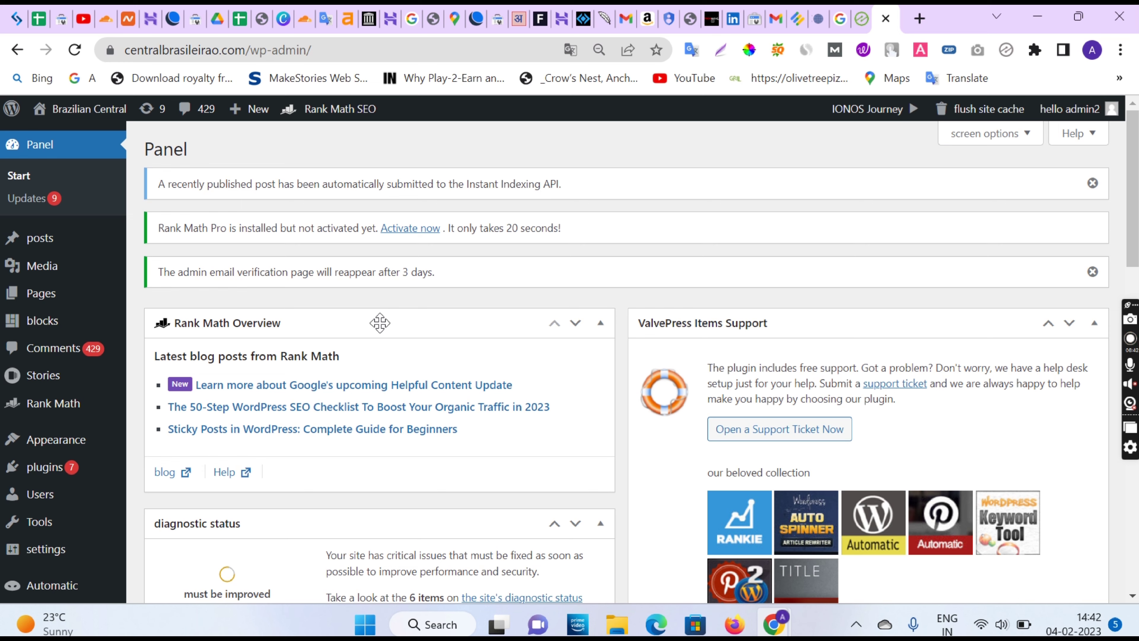
Dismiss the admin e-mail verification and Instant Indexing notices on the dashboard
left_click(1093, 272)
left_click(1093, 183)
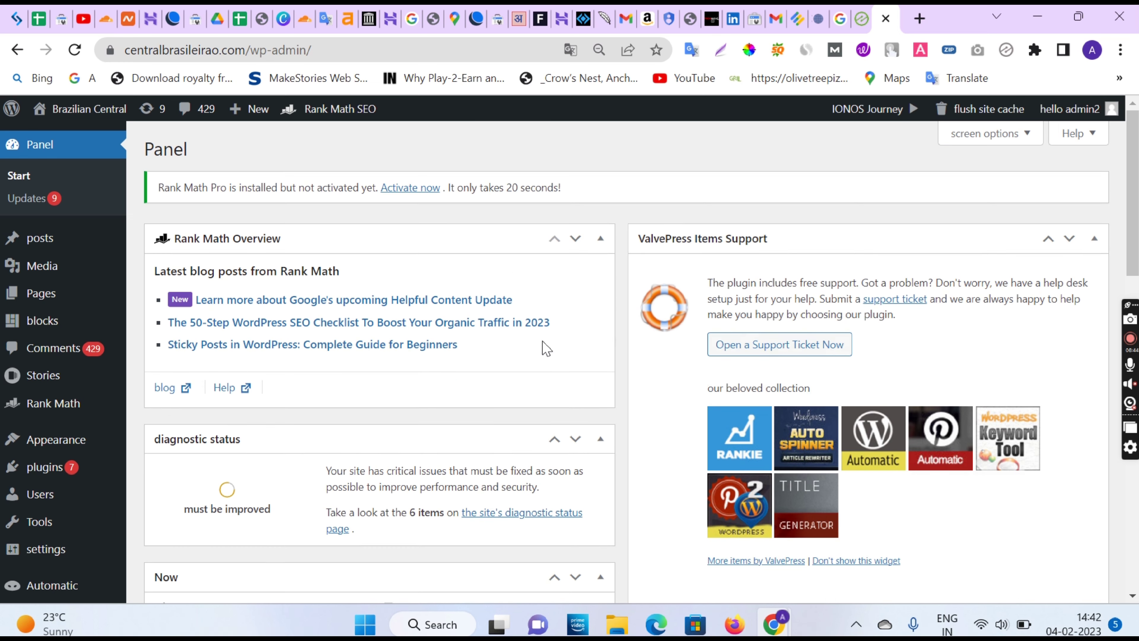
Open the Automatic plugin's list of all campaigns
scroll(547, 343, "down", 5)
scroll(556, 349, "down", 8)
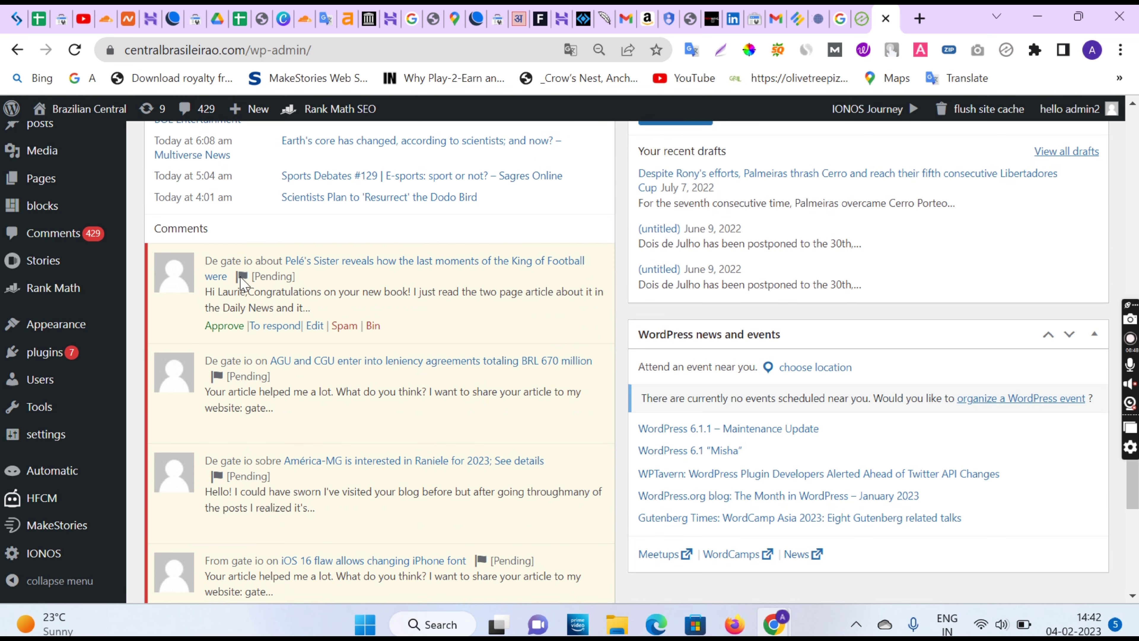
scroll(314, 426, "down", 5)
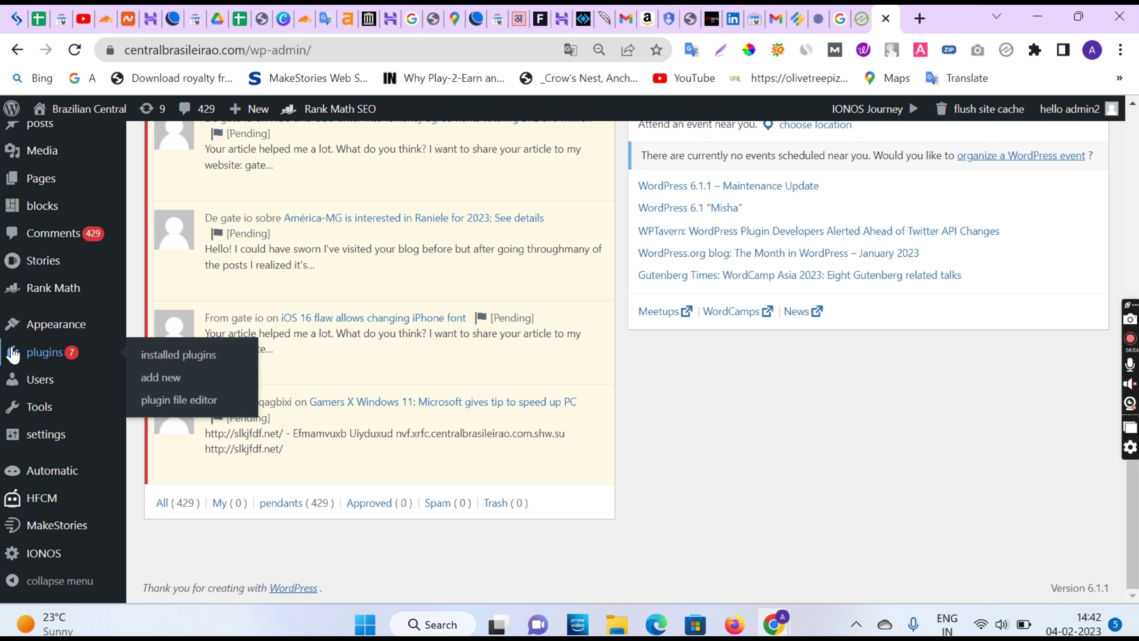
mouse_move(99, 525)
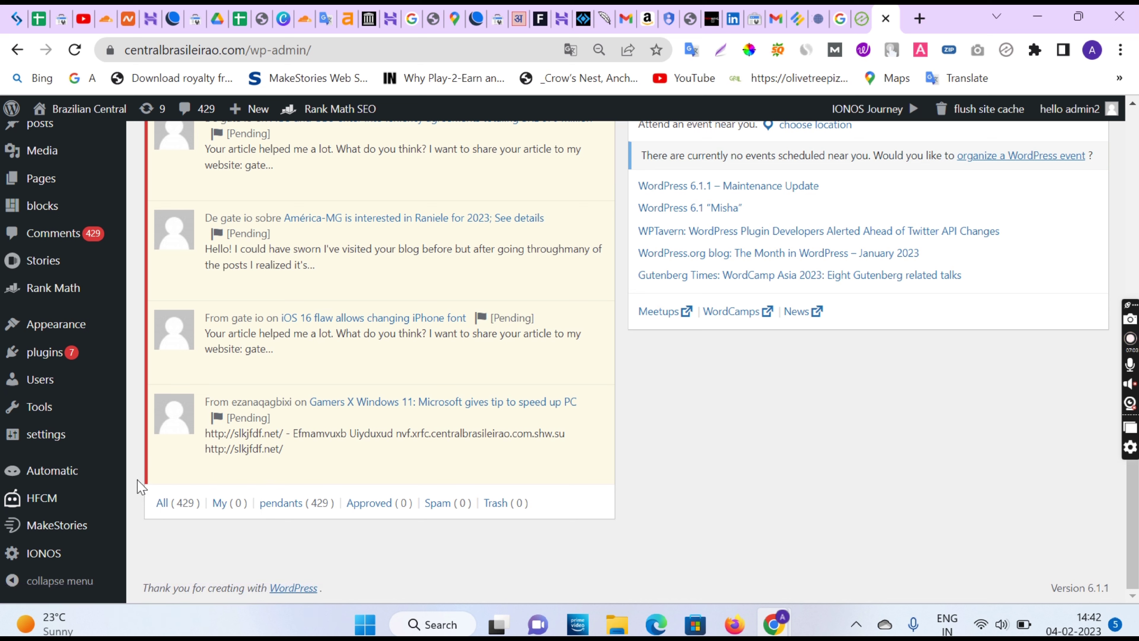
mouse_move(92, 478)
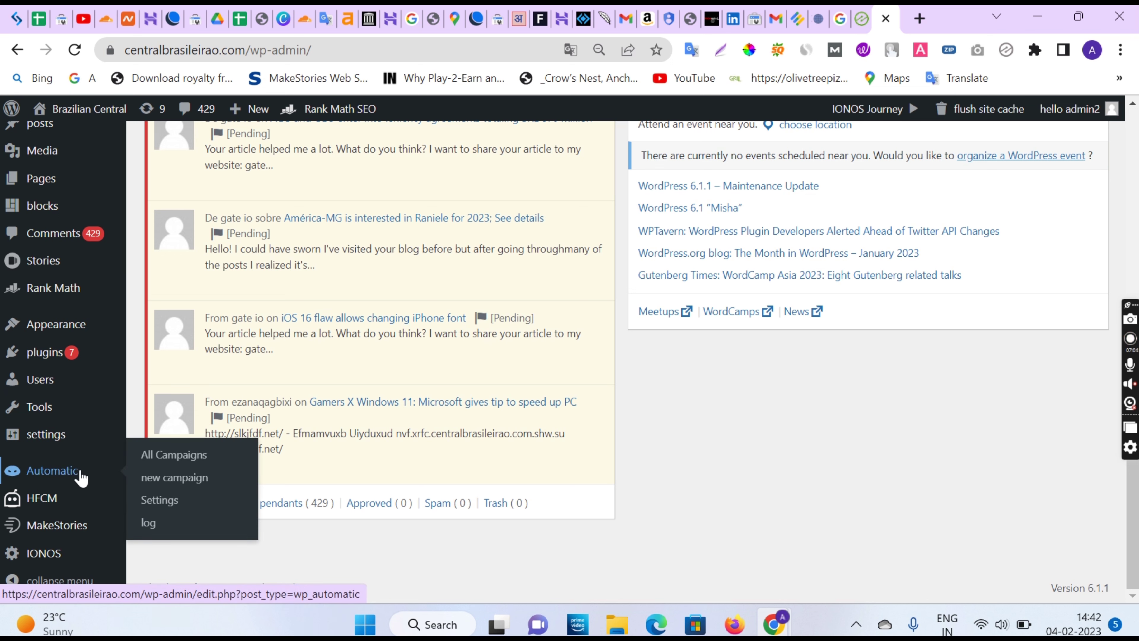
left_click(168, 457)
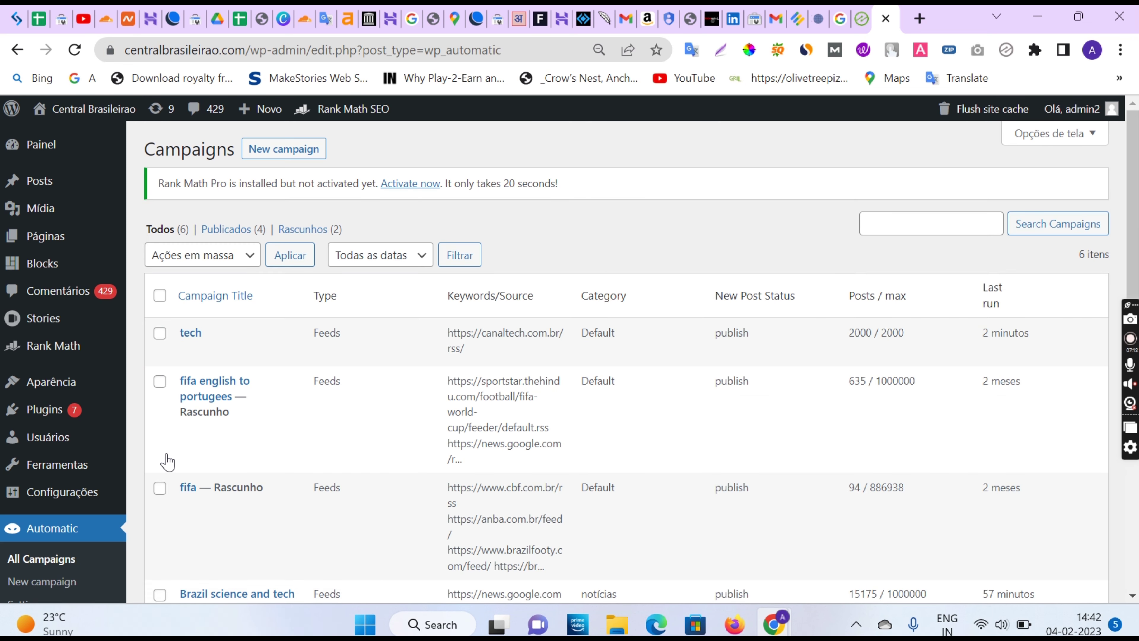
Review the campaigns' feed sources and statuses, highlighting the tech campaign's post count and last run time
mouse_move(168, 461)
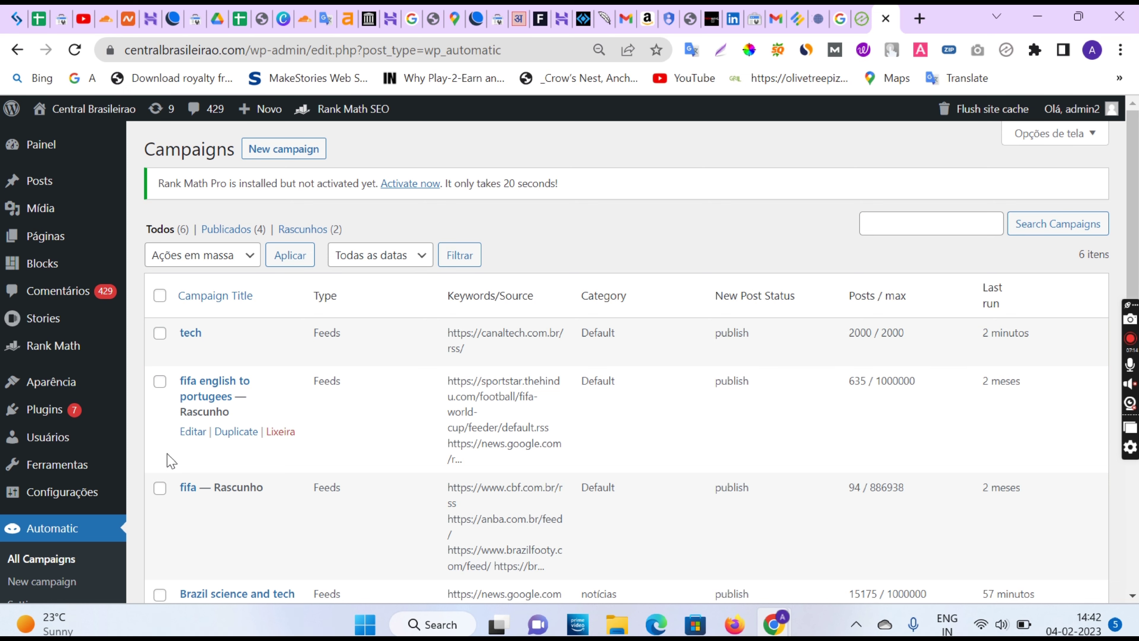
scroll(445, 381, "down", 6)
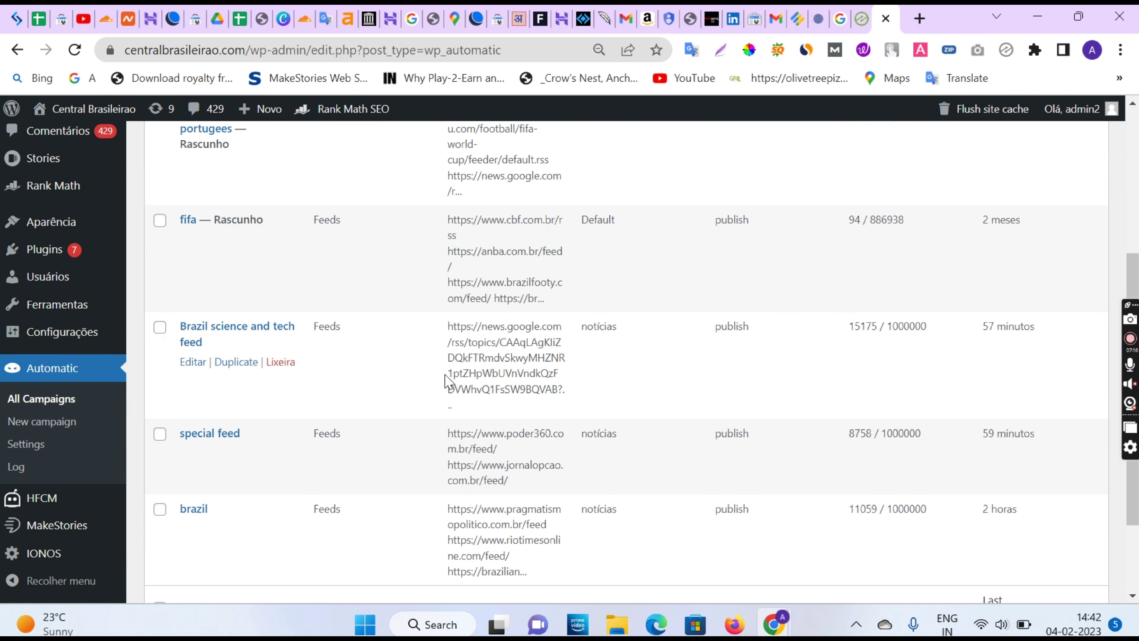
scroll(513, 456, "up", 4)
scroll(514, 457, "up", 3)
scroll(381, 255, "down", 6)
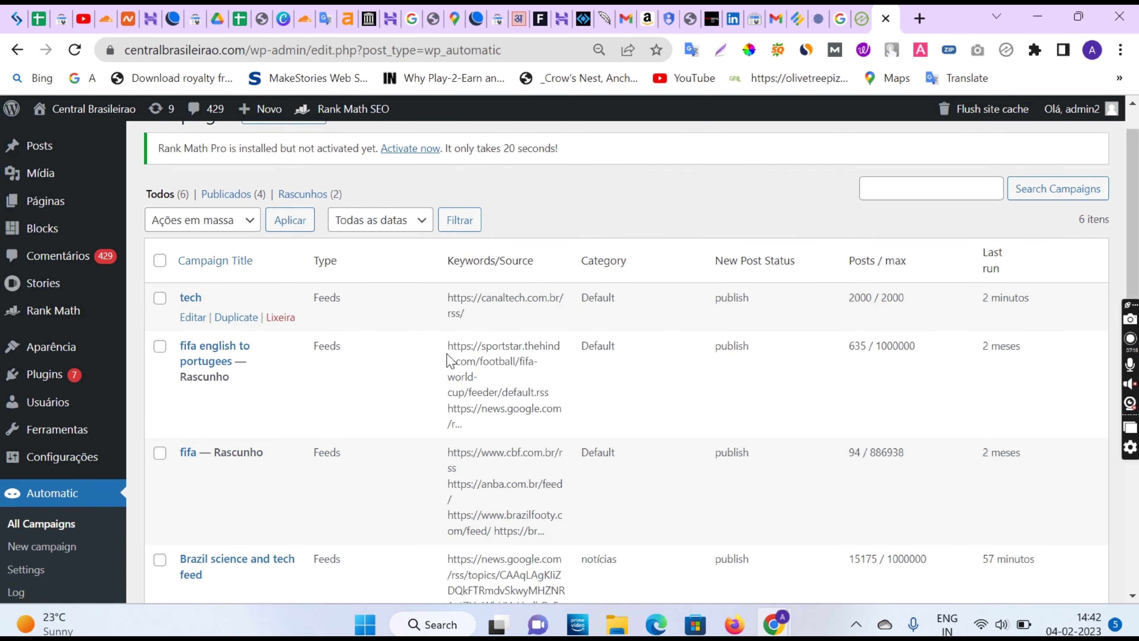
scroll(469, 366, "up", 5)
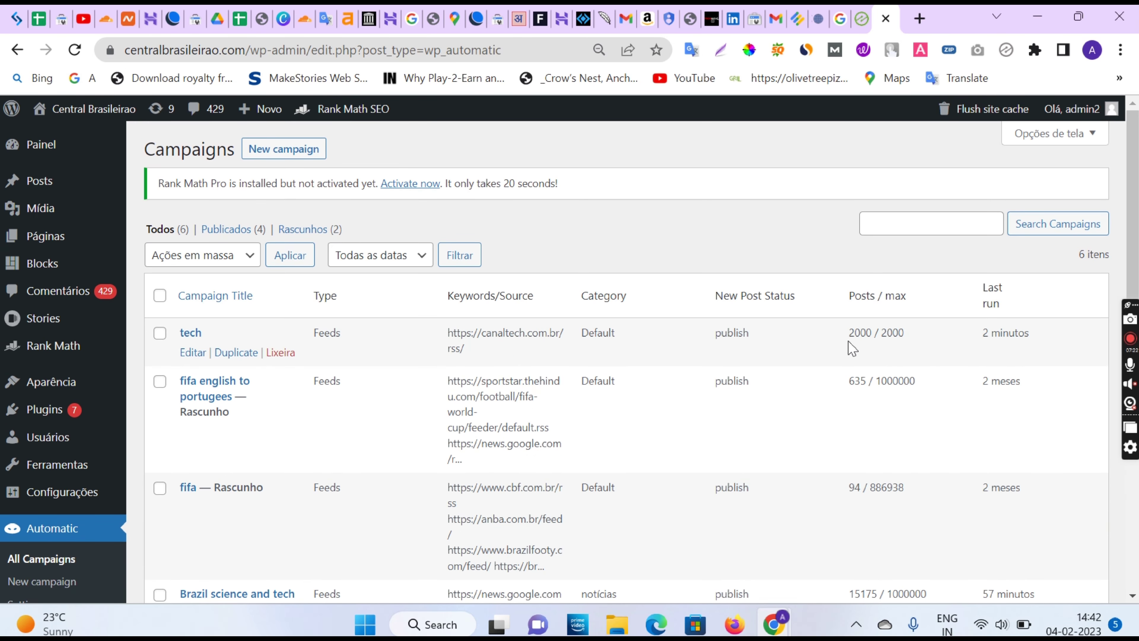
left_click_drag(852, 347, 926, 343)
left_click_drag(850, 338, 911, 343)
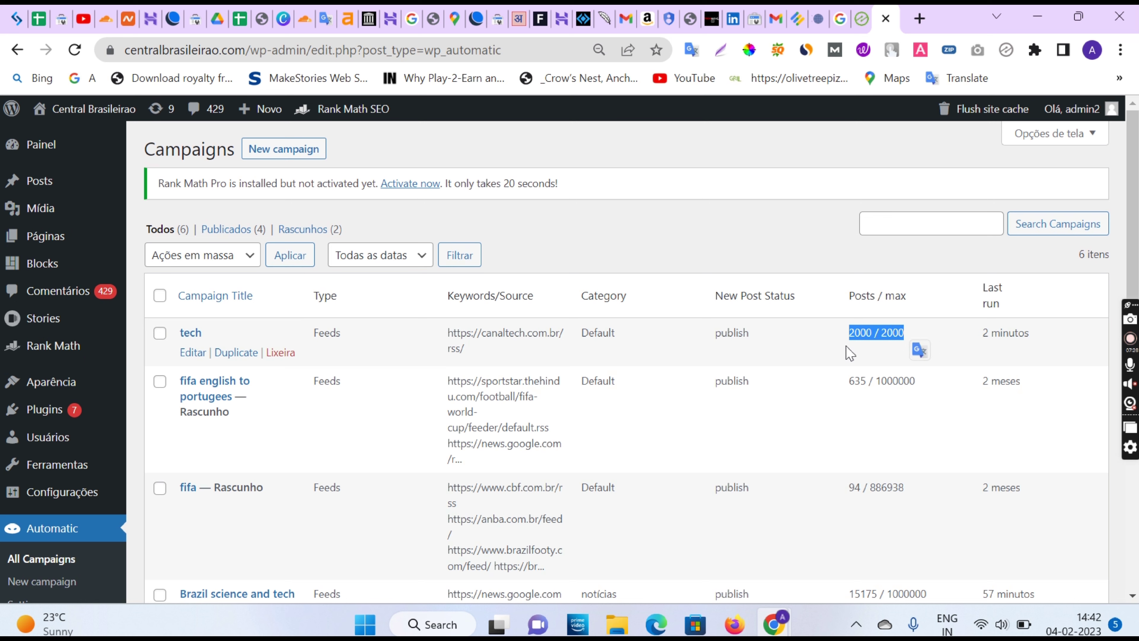
left_click_drag(920, 334, 1048, 348)
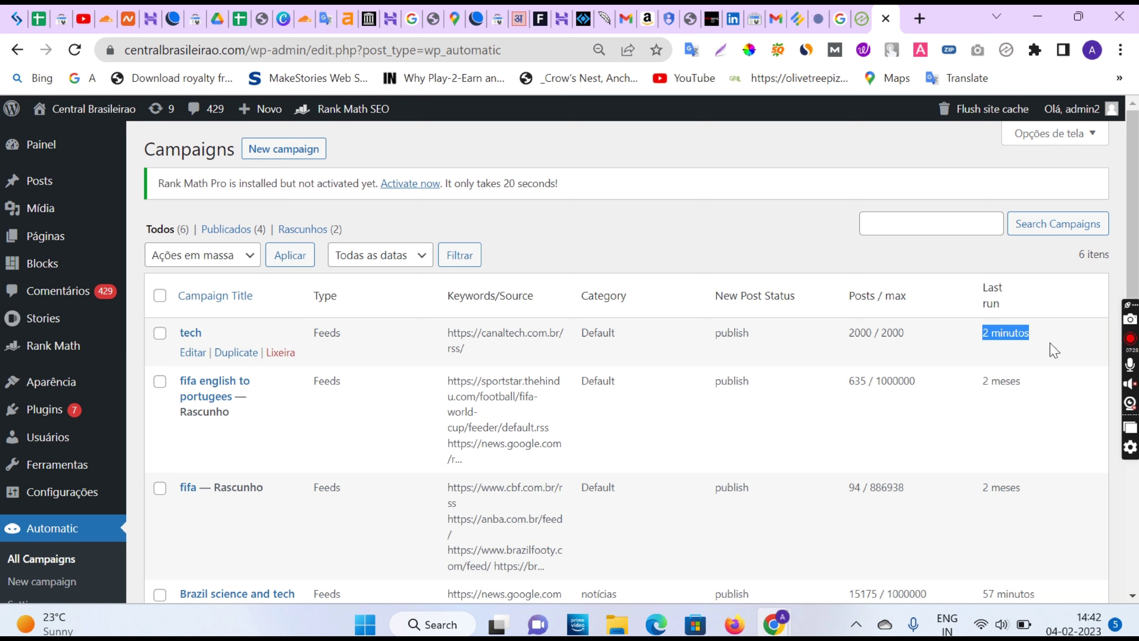
Open the tech campaign for editing from the campaigns list
left_click(897, 327)
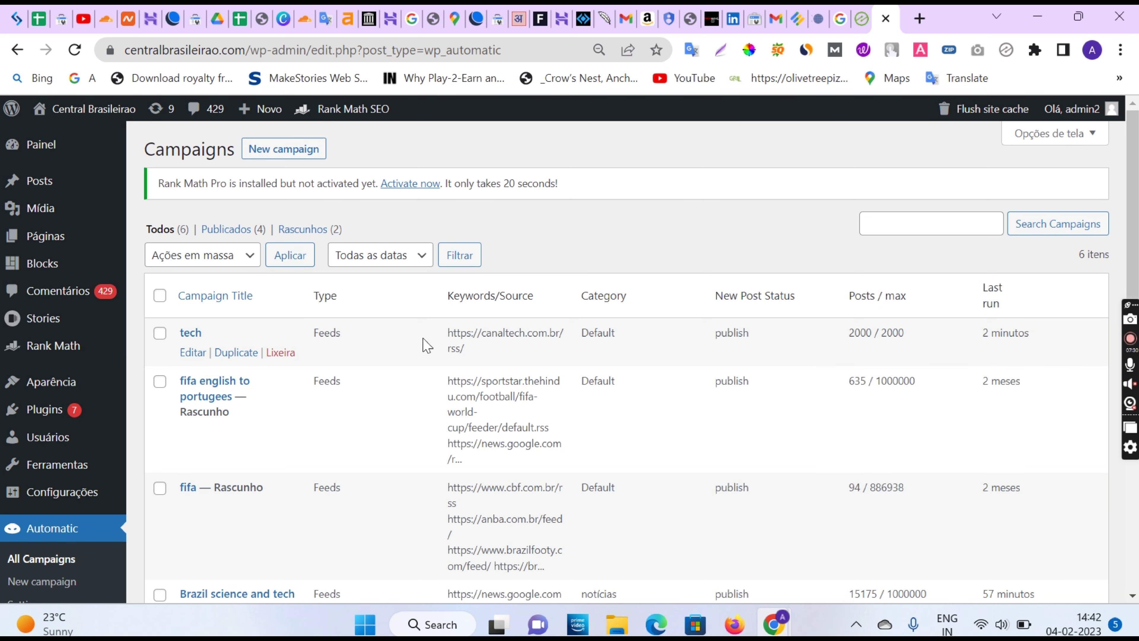
scroll(670, 359, "down", 2)
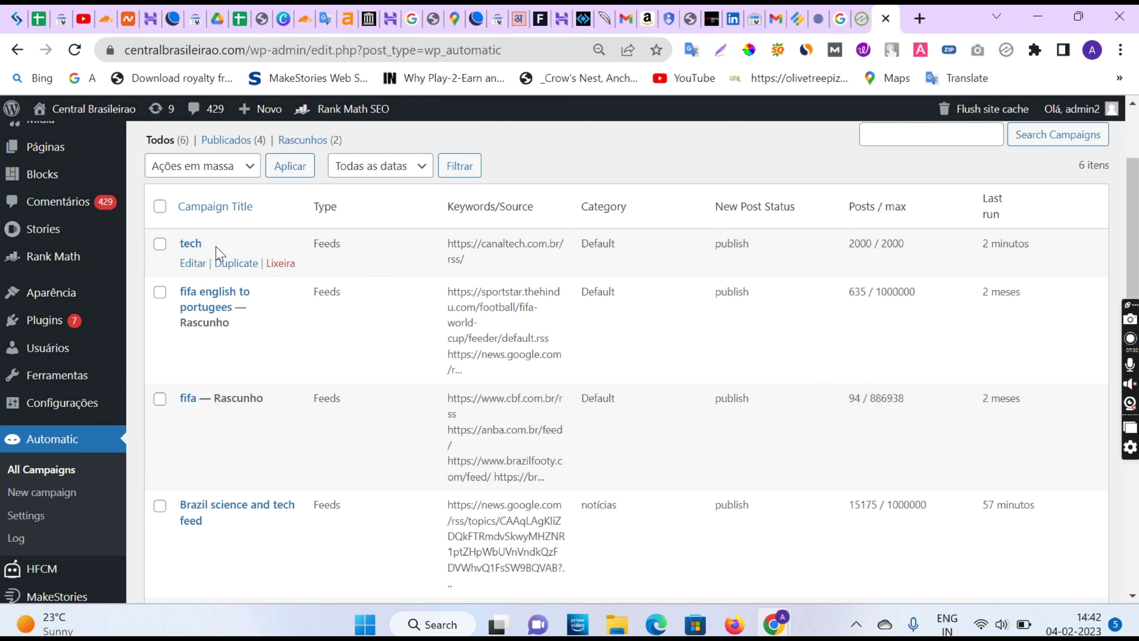
left_click(193, 263)
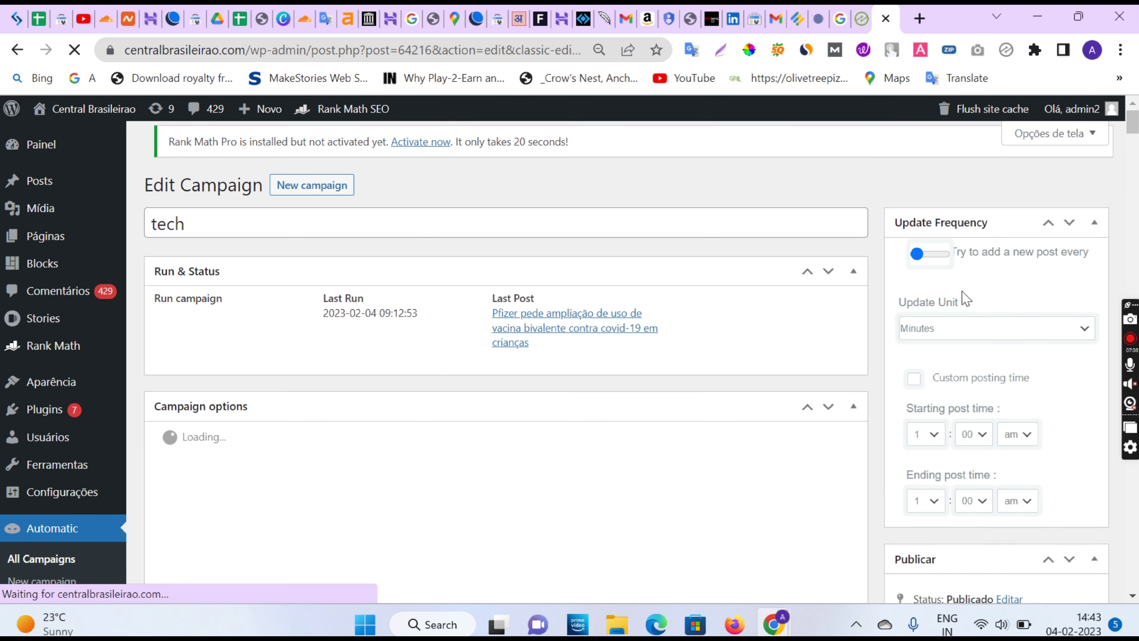
Examine the tech campaign's settings, from its feed source and extraction options to the post template, tags and post filters
scroll(600, 402, "down", 7)
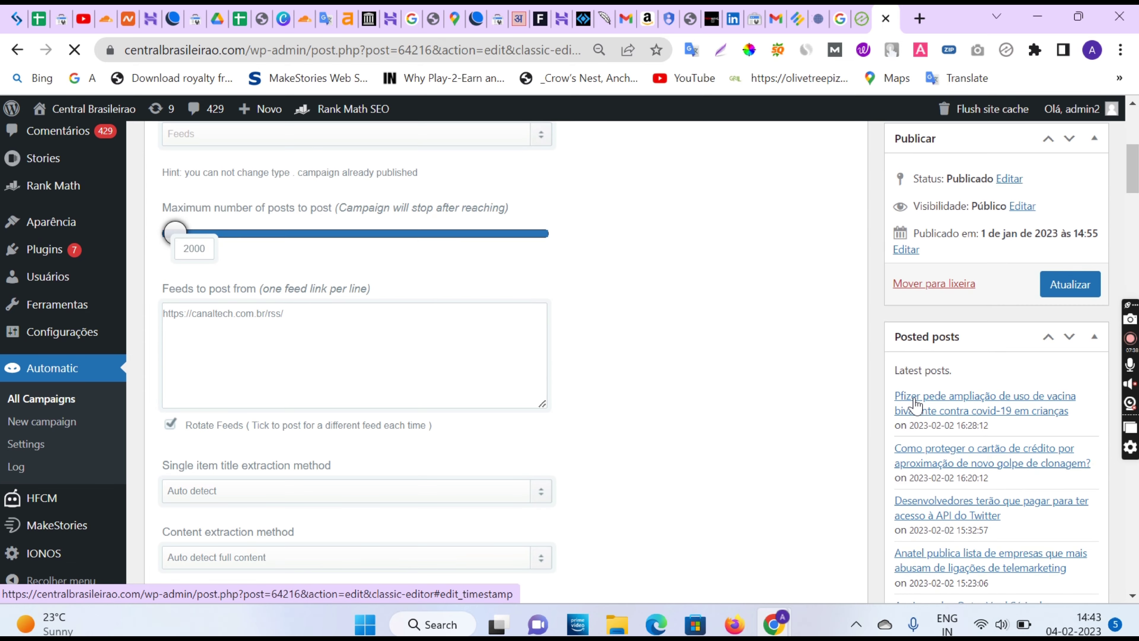
scroll(913, 403, "down", 4)
scroll(558, 383, "down", 6)
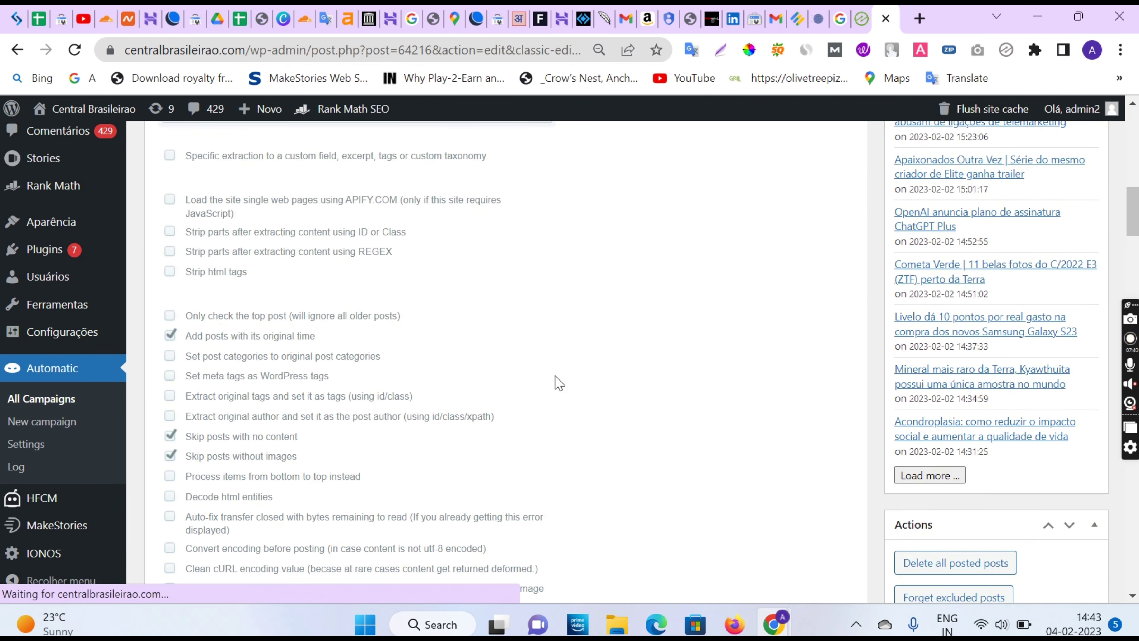
scroll(558, 383, "down", 10)
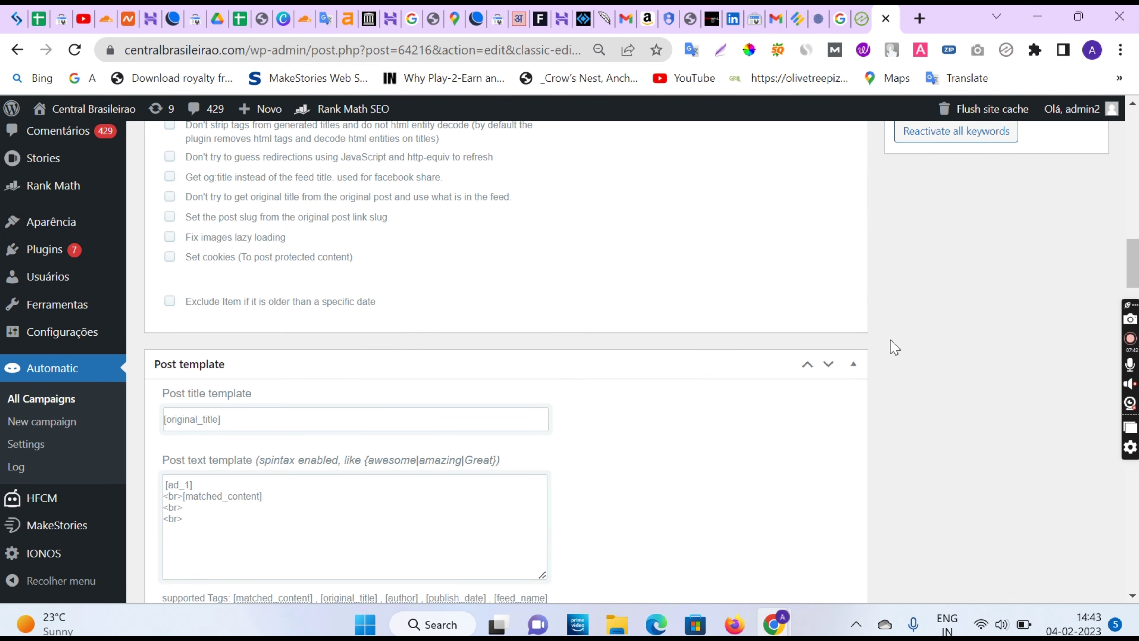
scroll(893, 347, "down", 15)
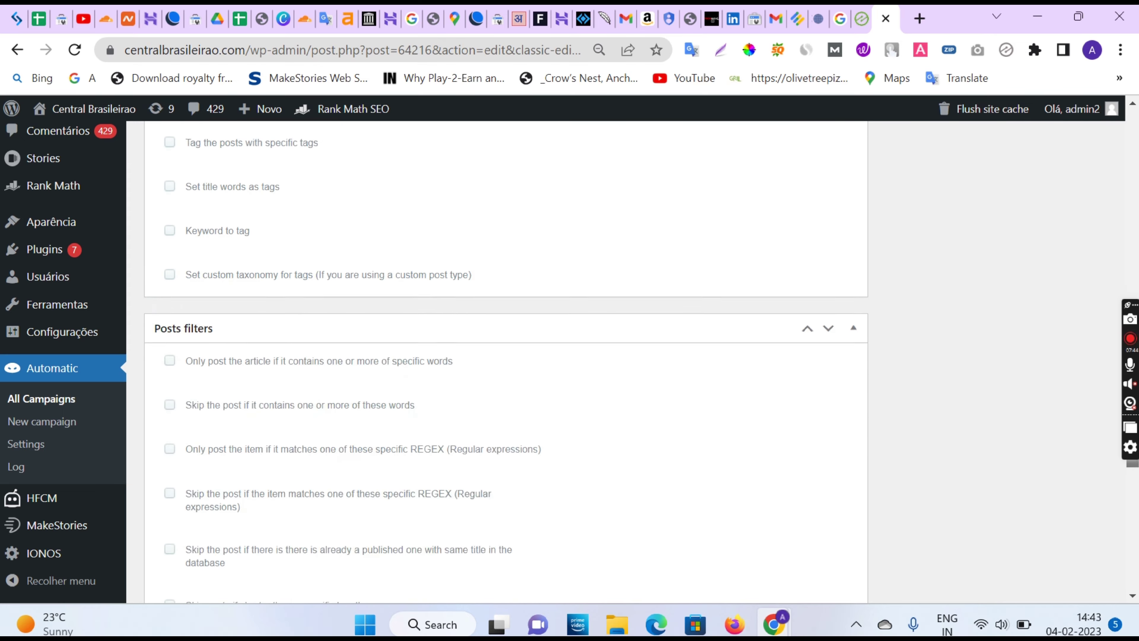
scroll(506, 362, "up", 20)
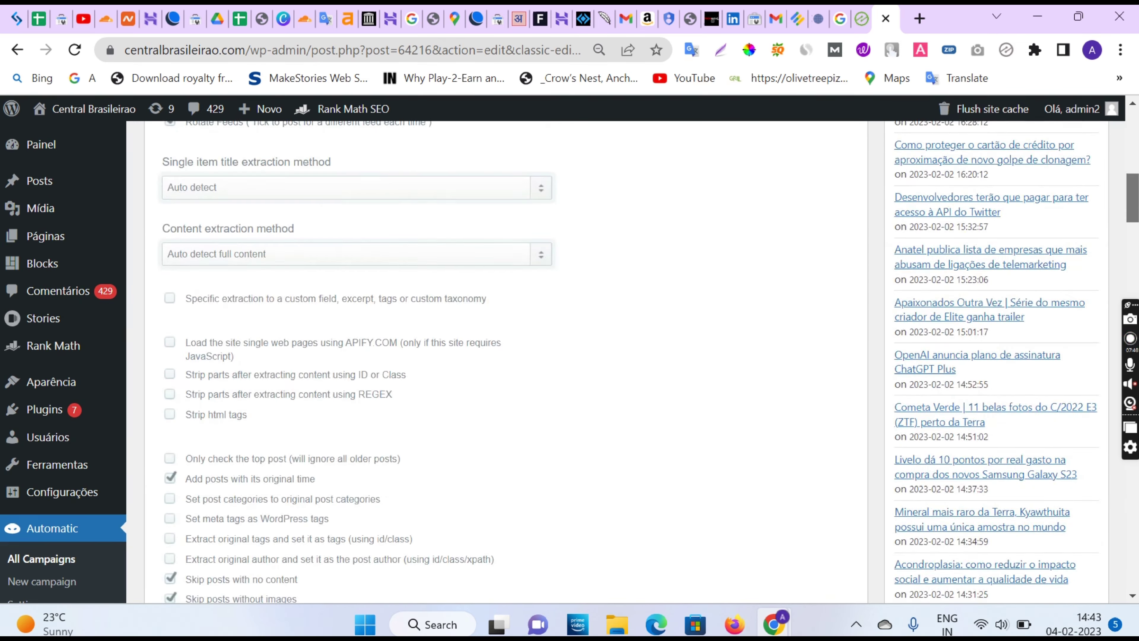
scroll(506, 362, "up", 10)
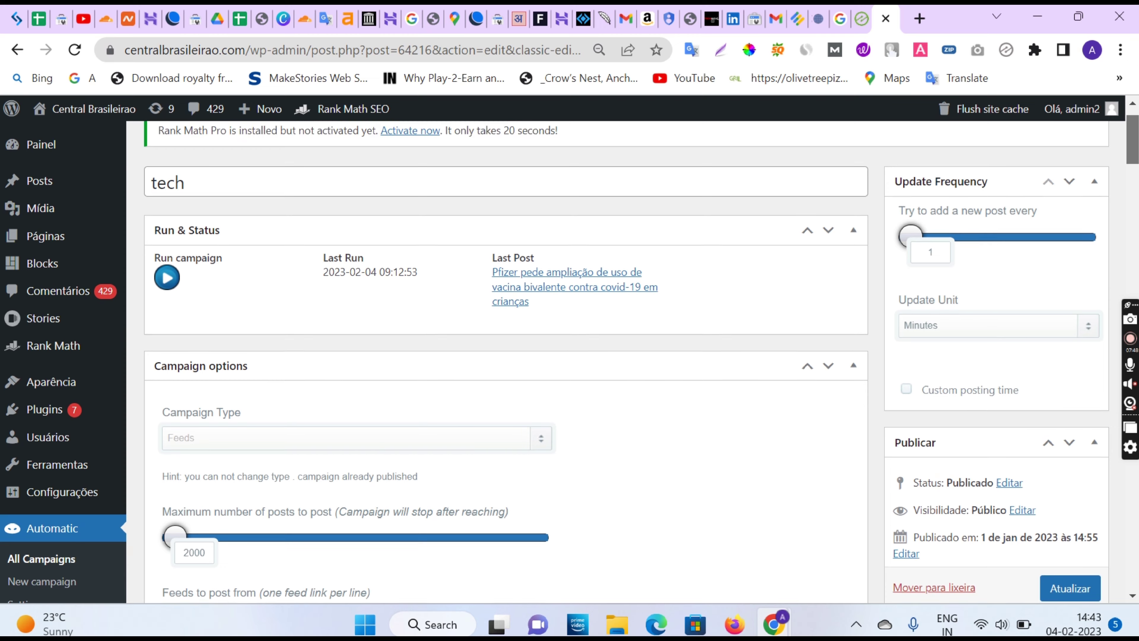
scroll(506, 361, "up", 2)
Raise the tech campaign's maximum number of posts to 1000000 and update the campaign
scroll(218, 425, "down", 4)
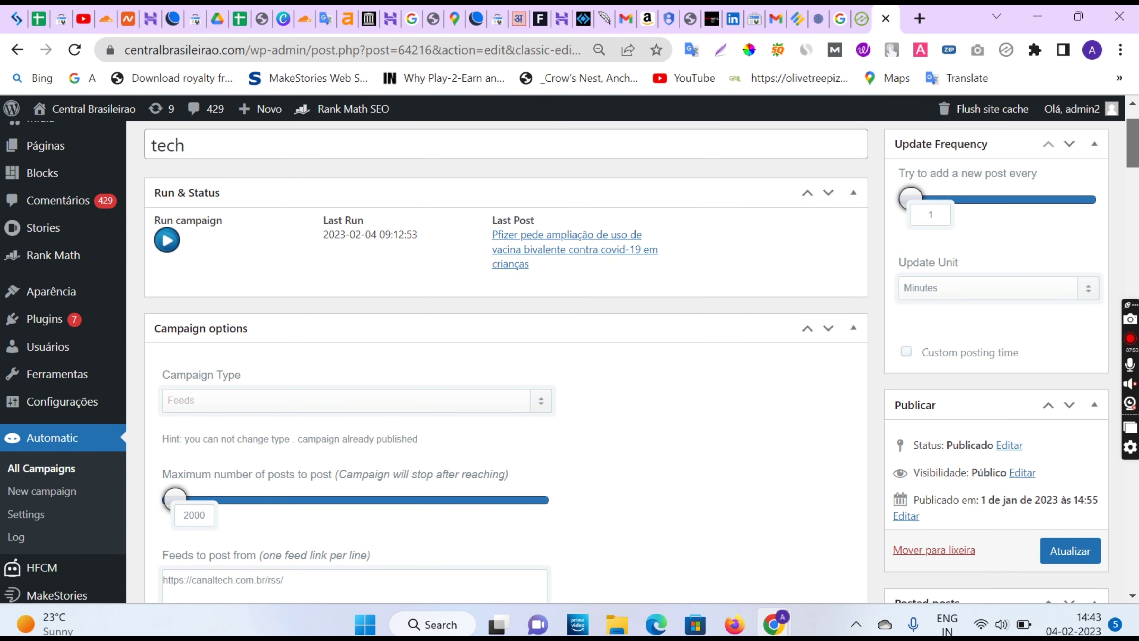
left_click_drag(176, 438, 537, 437)
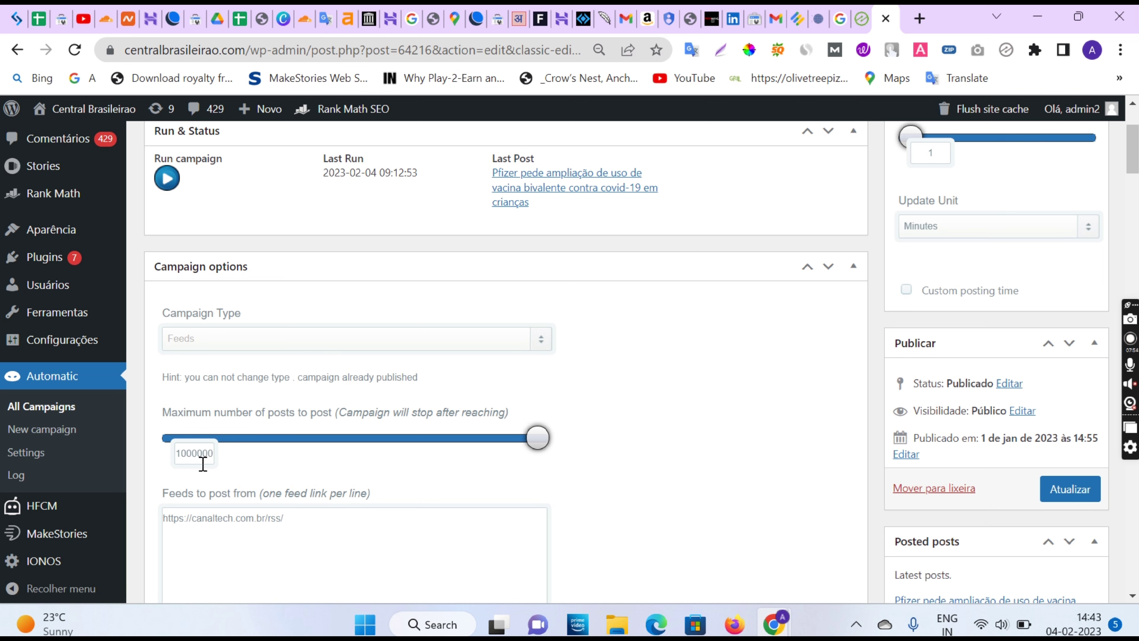
left_click(1067, 493)
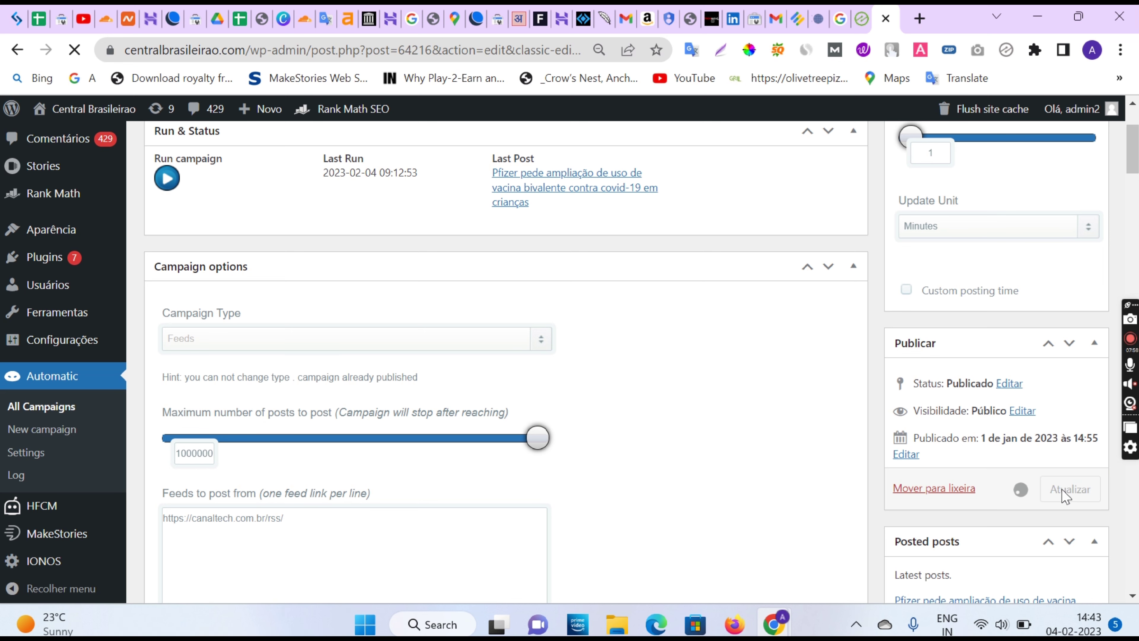
Set the tech campaign to try adding a new post every 4 minutes and update it
scroll(526, 353, "up", 4)
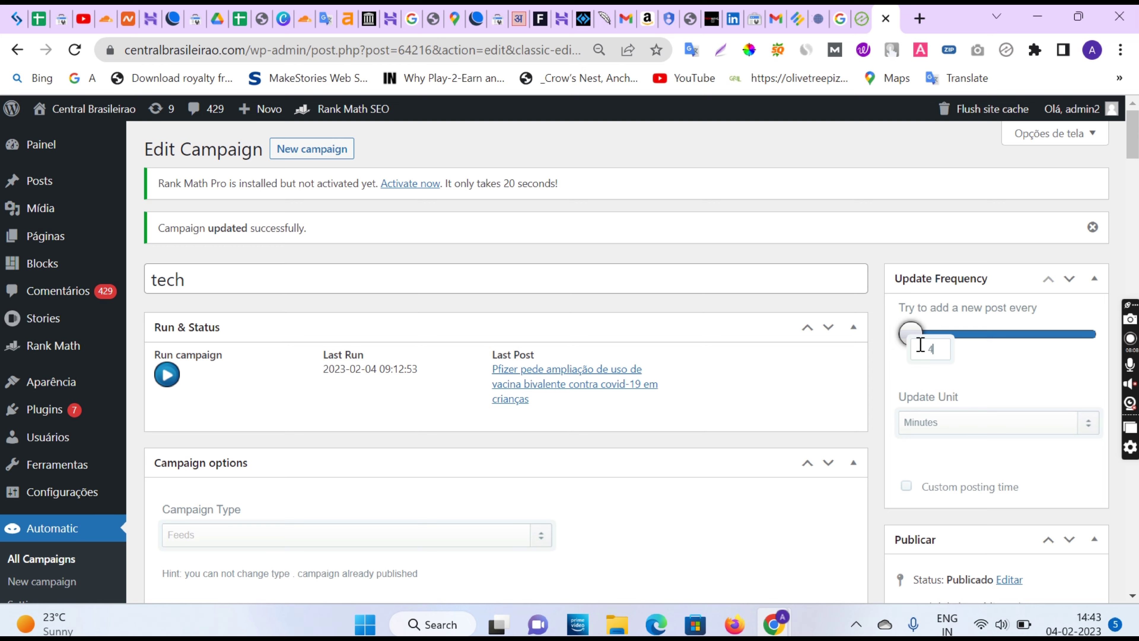
scroll(940, 351, "down", 4)
left_click(1070, 506)
Open the list of all posts and look through the automatically published articles
mouse_move(94, 192)
left_click(213, 193)
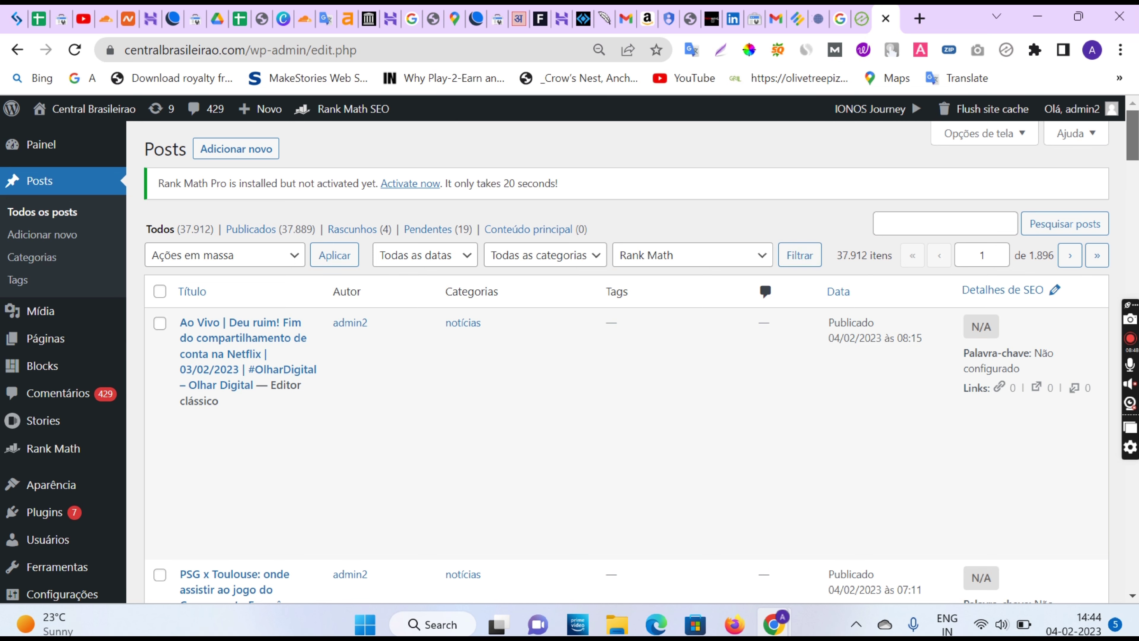
scroll(1132, 135, "down", 5)
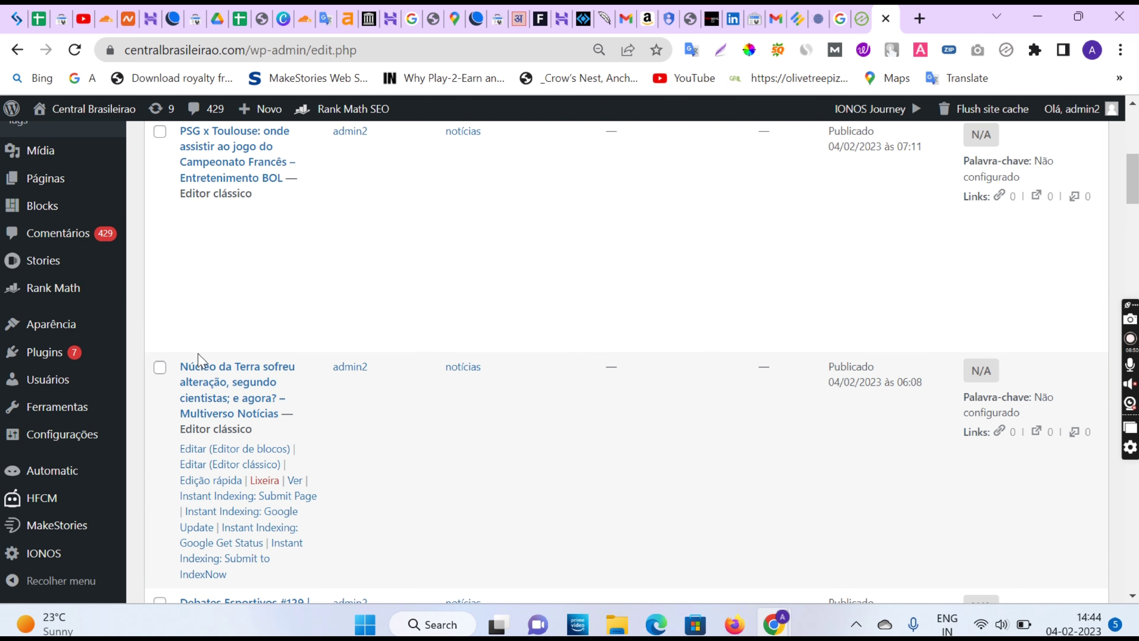
Open the list of installed plugins and look through it
mouse_move(65, 364)
left_click(178, 359)
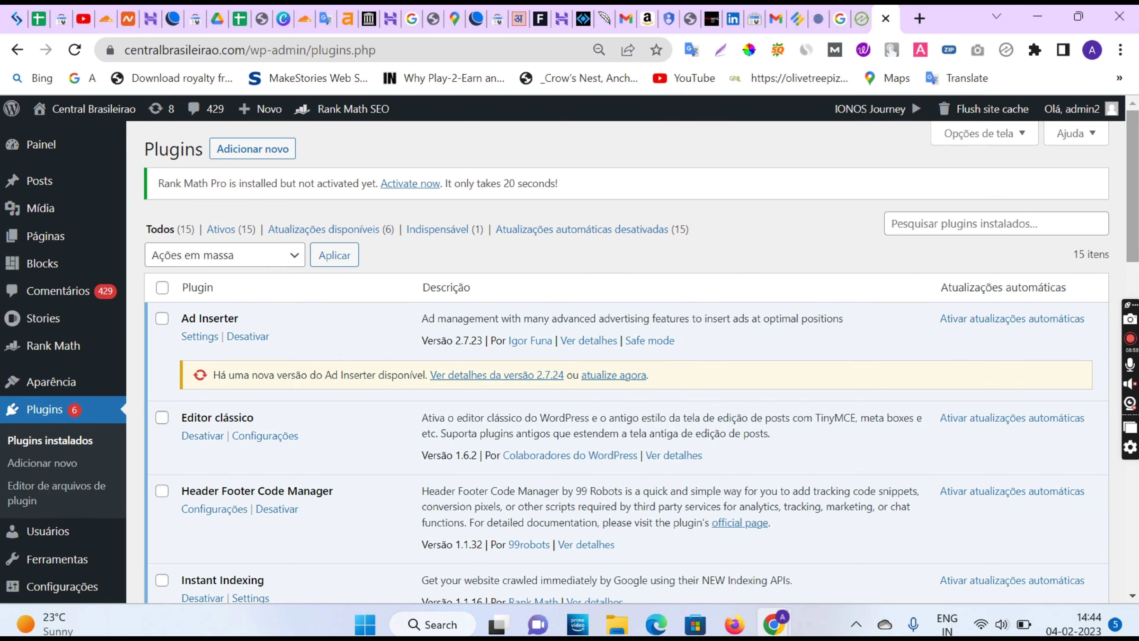
scroll(1128, 283, "down", 5)
scroll(808, 270, "down", 10)
scroll(809, 237, "up", 20)
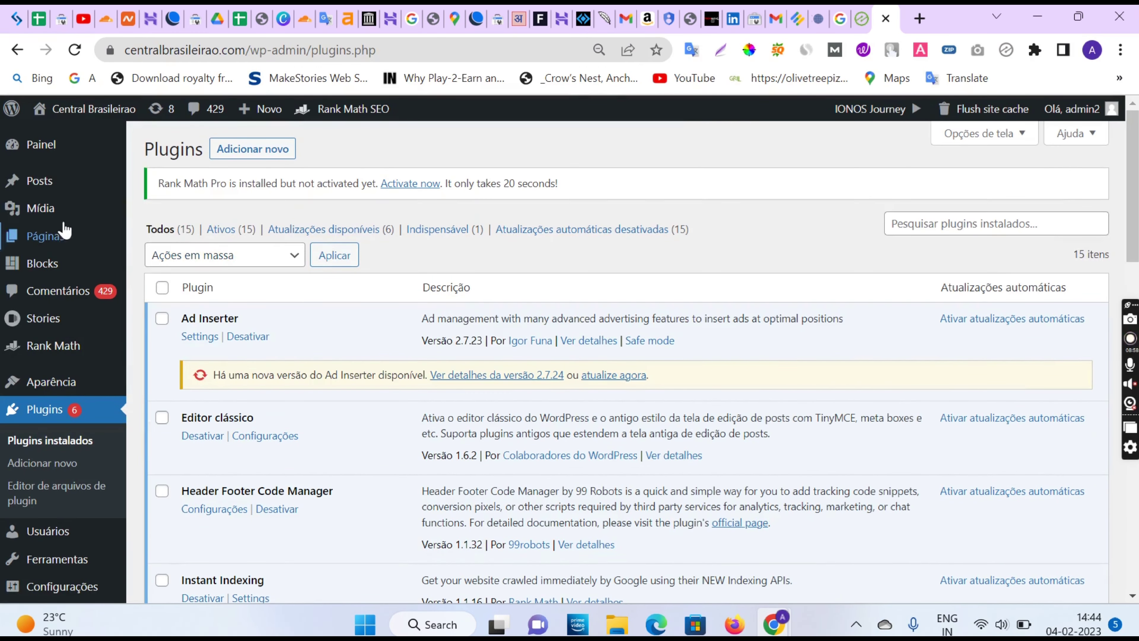
Return to the list of all posts and point out the total number of posts
mouse_move(74, 194)
left_click(188, 188)
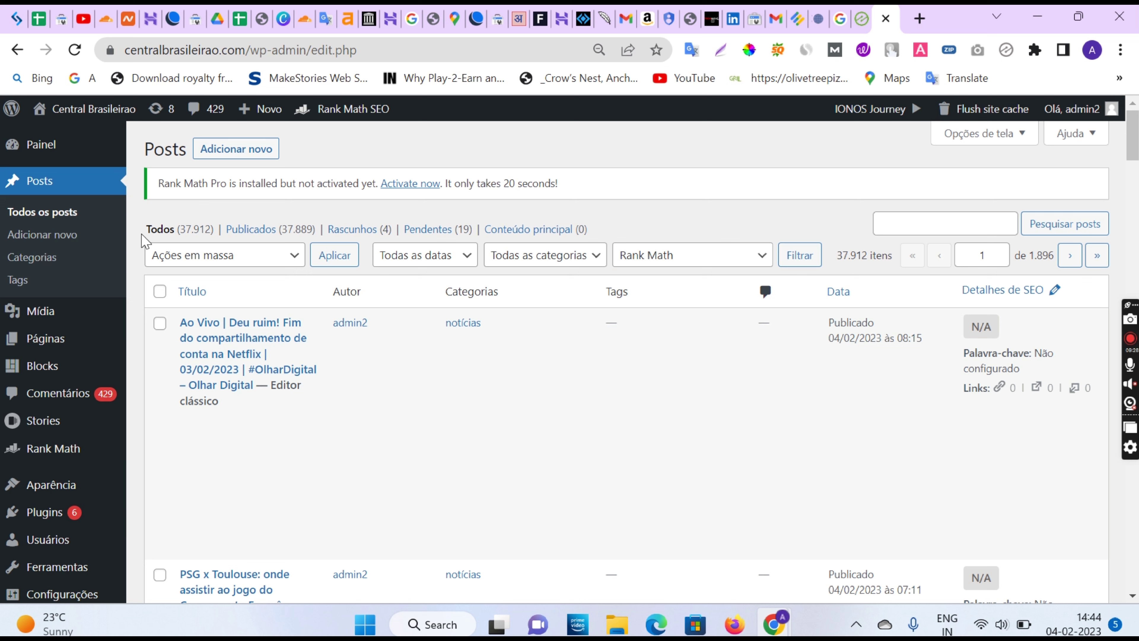
left_click_drag(145, 233, 180, 211)
left_click(181, 211)
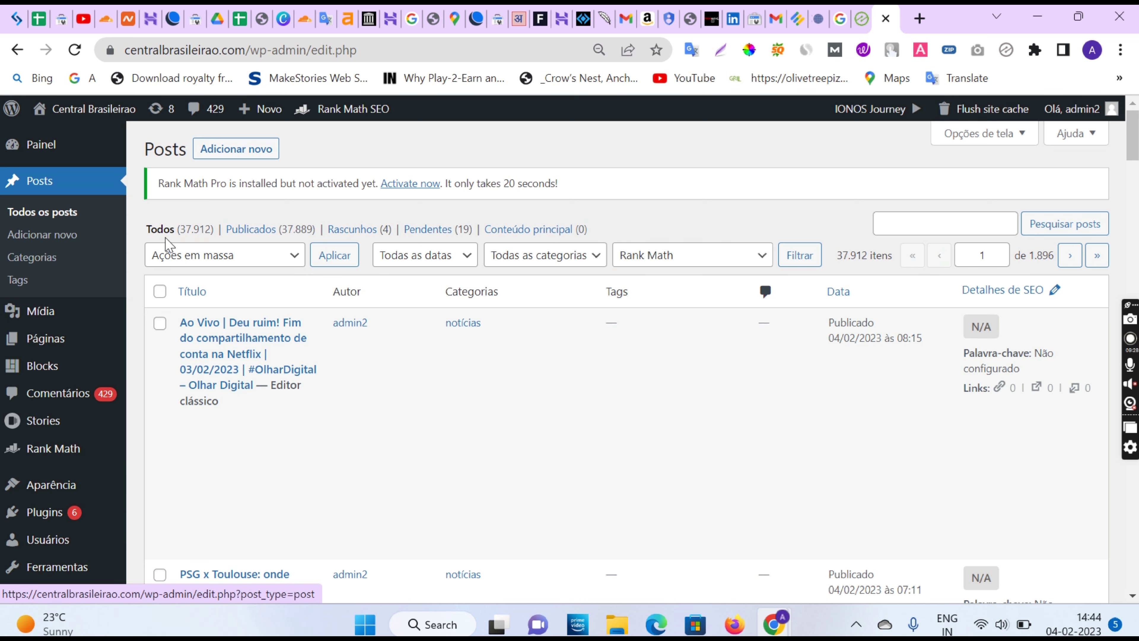
Visit the public site, check its Google index count with SEOquake and view the indexed pages in Google, then close the results
mouse_move(124, 121)
left_click(102, 139)
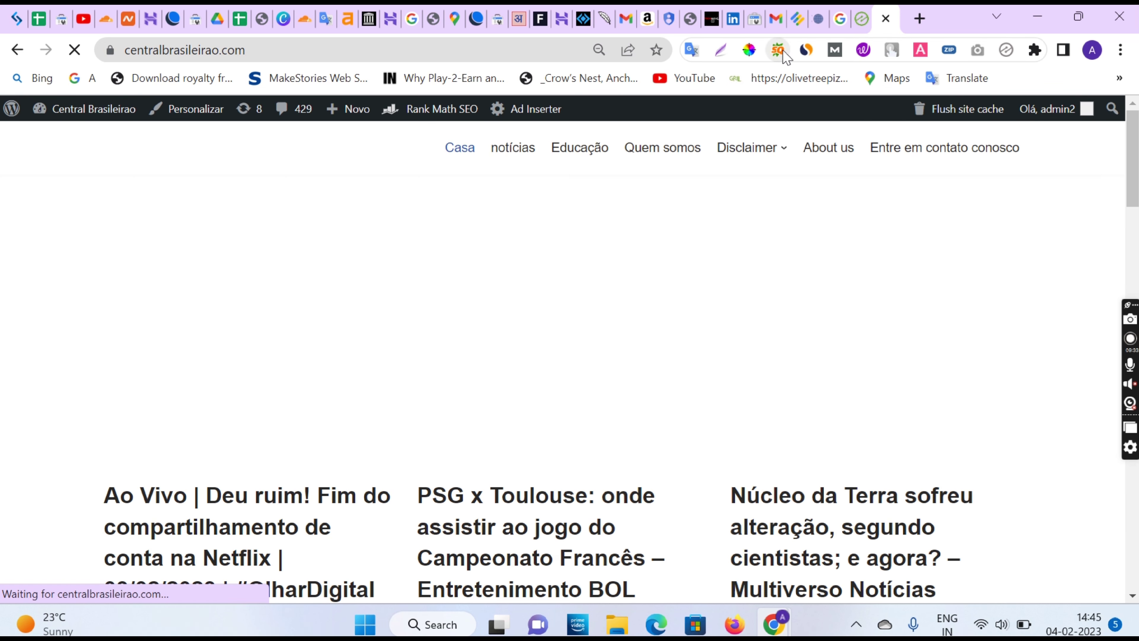
left_click(780, 51)
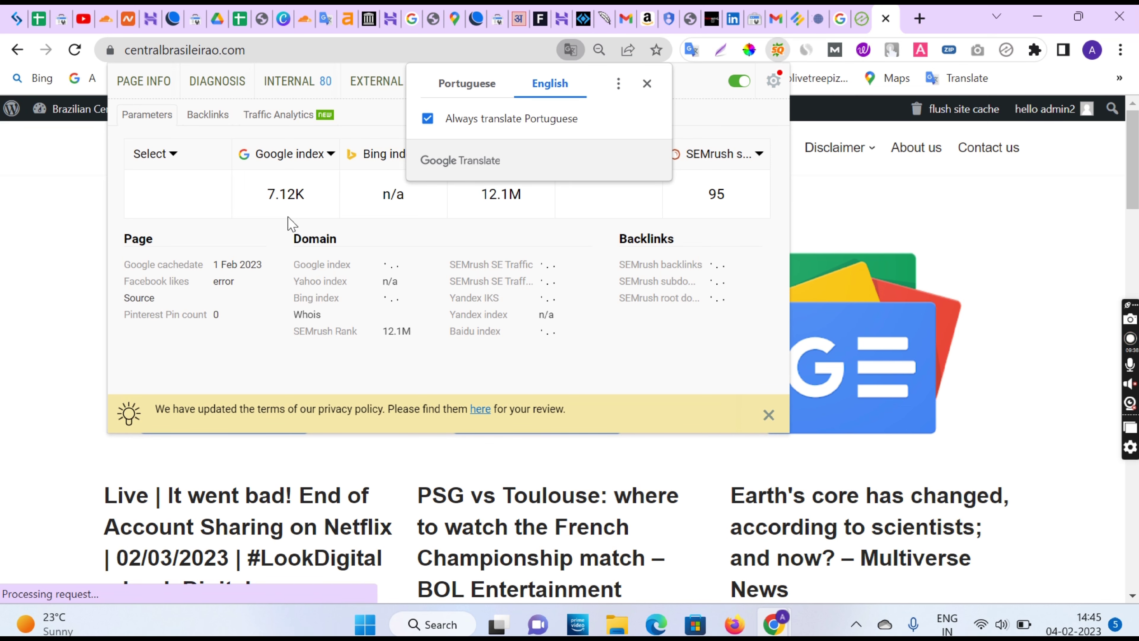
left_click(291, 200)
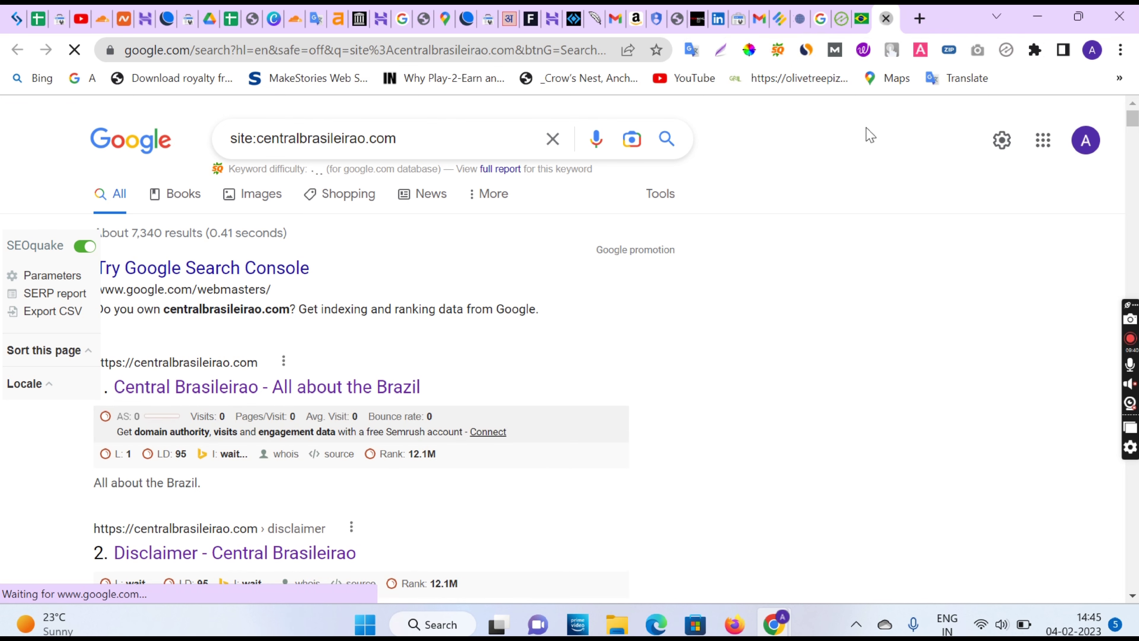
key("ctrl+w")
Browse the articles on the site's homepage and continue to the second page of posts
scroll(15, 438, "down", 5)
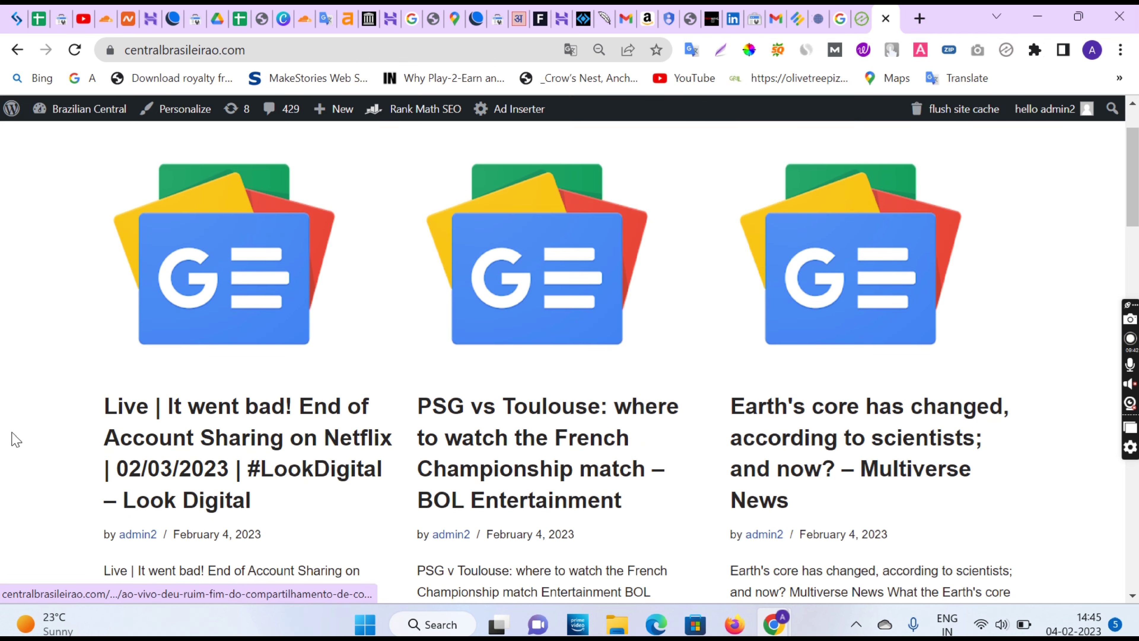
scroll(667, 367, "up", 3)
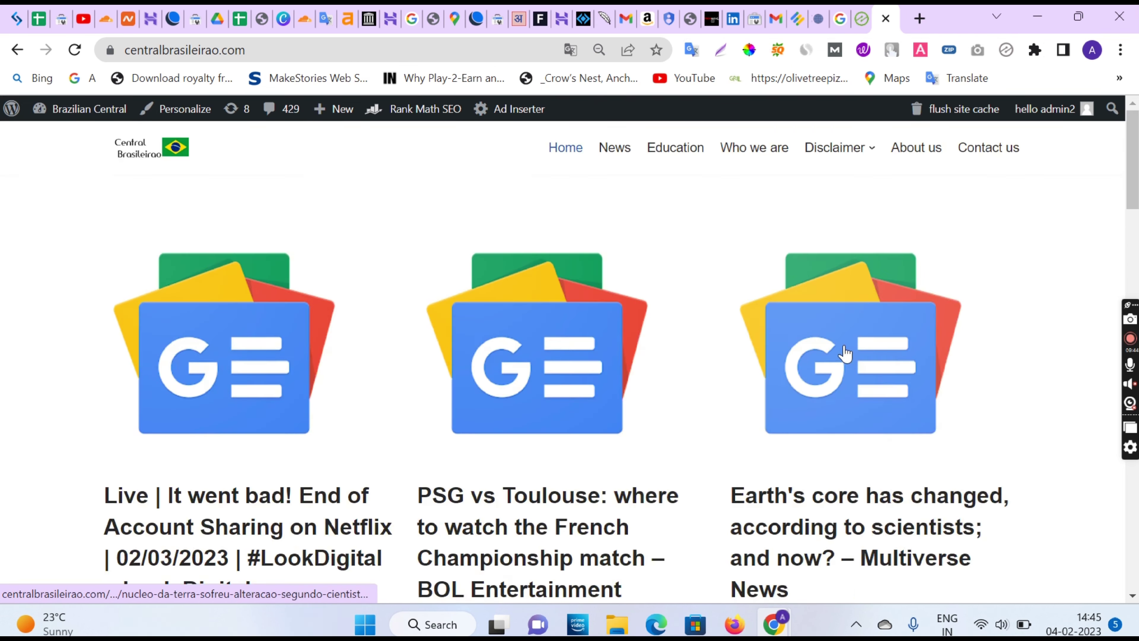
scroll(562, 359, "down", 9)
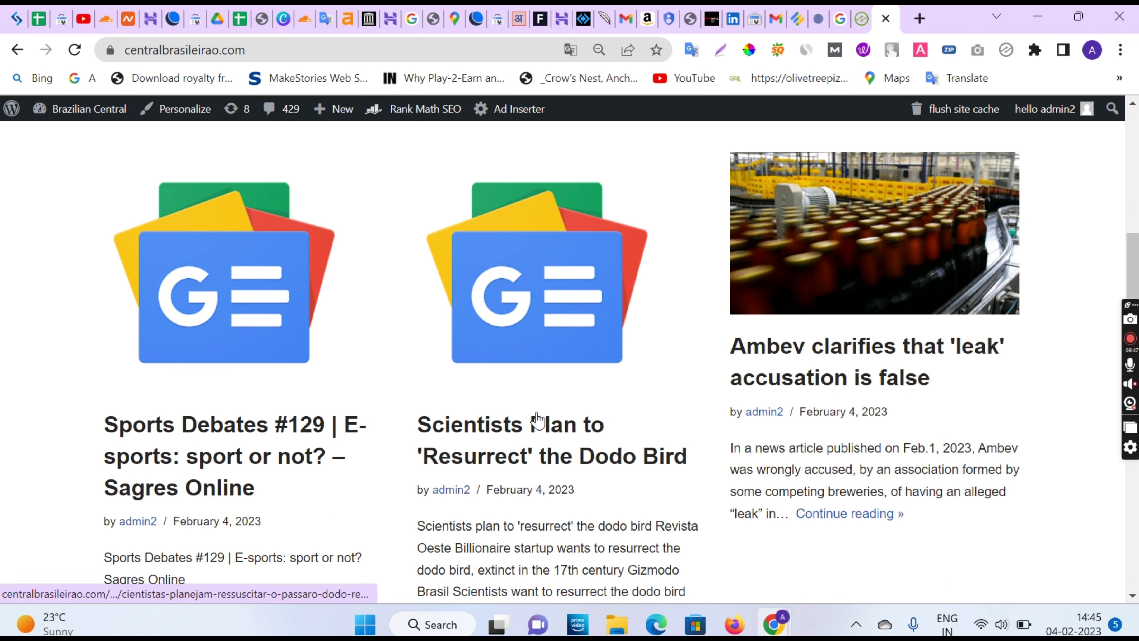
scroll(623, 421, "down", 12)
scroll(646, 415, "down", 13)
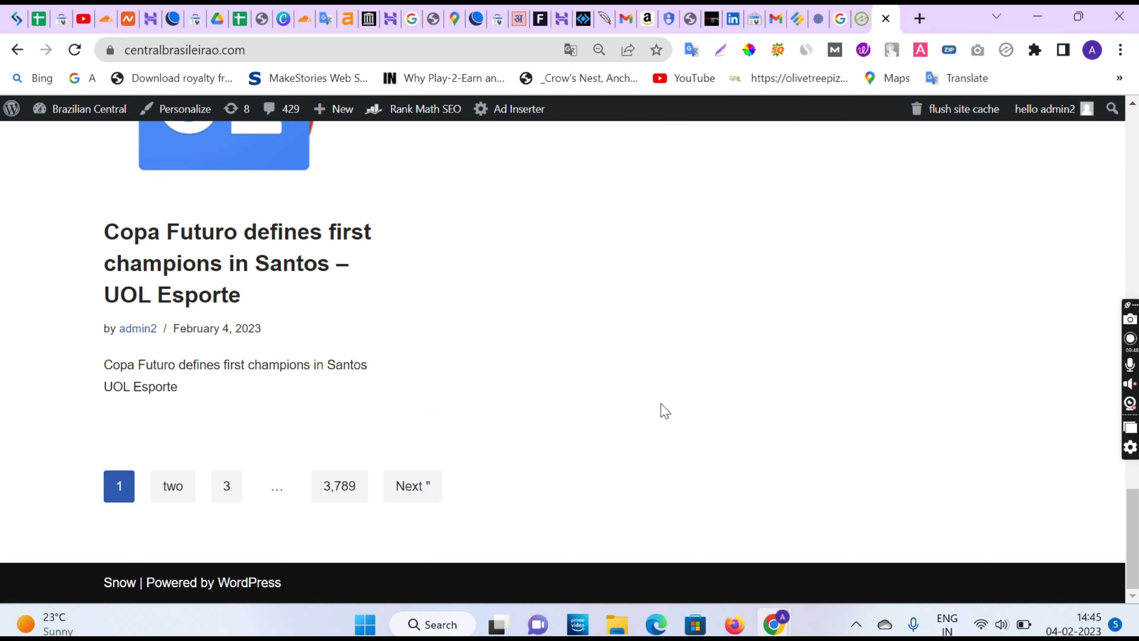
left_click(413, 485)
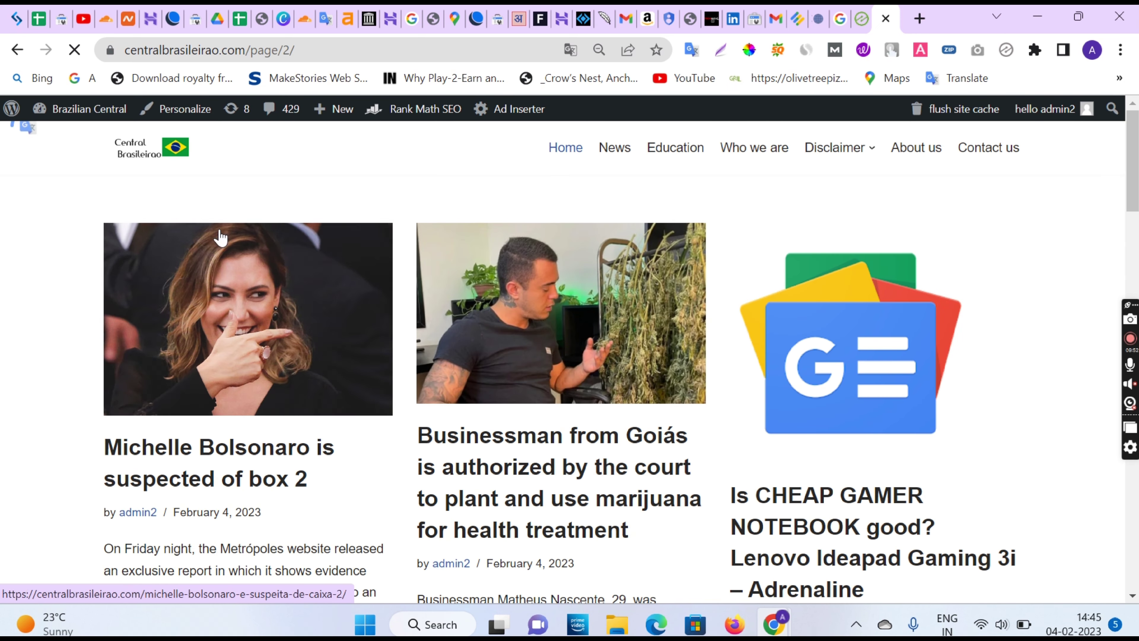
Return to the WordPress dashboard and open the Automatic plugin's list of all campaigns
left_click(63, 143)
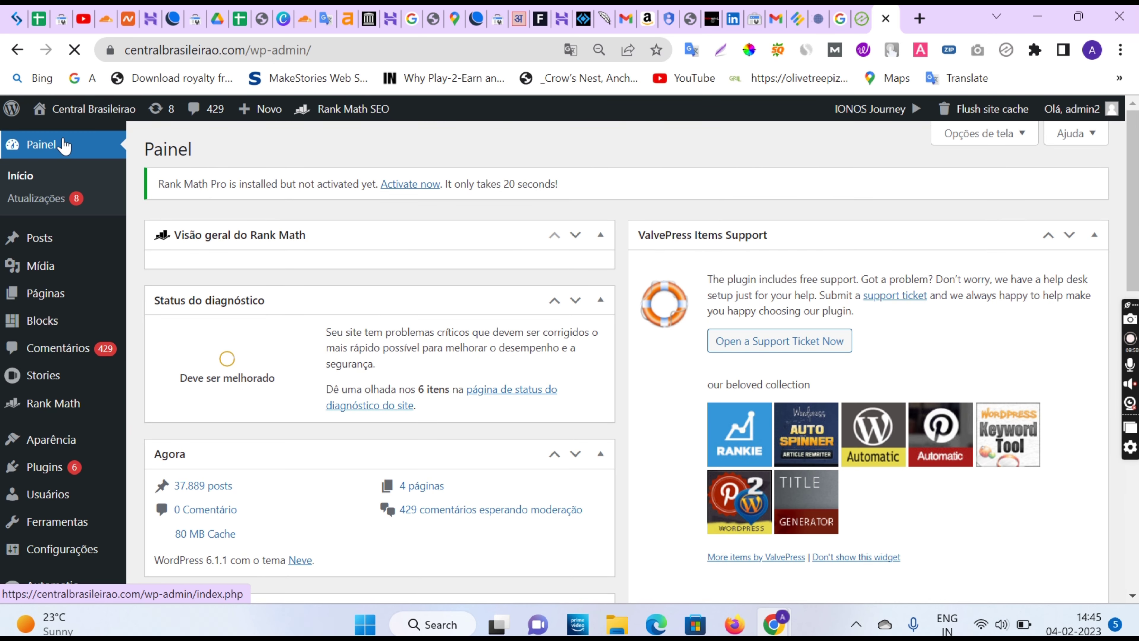
scroll(112, 493, "down", 3)
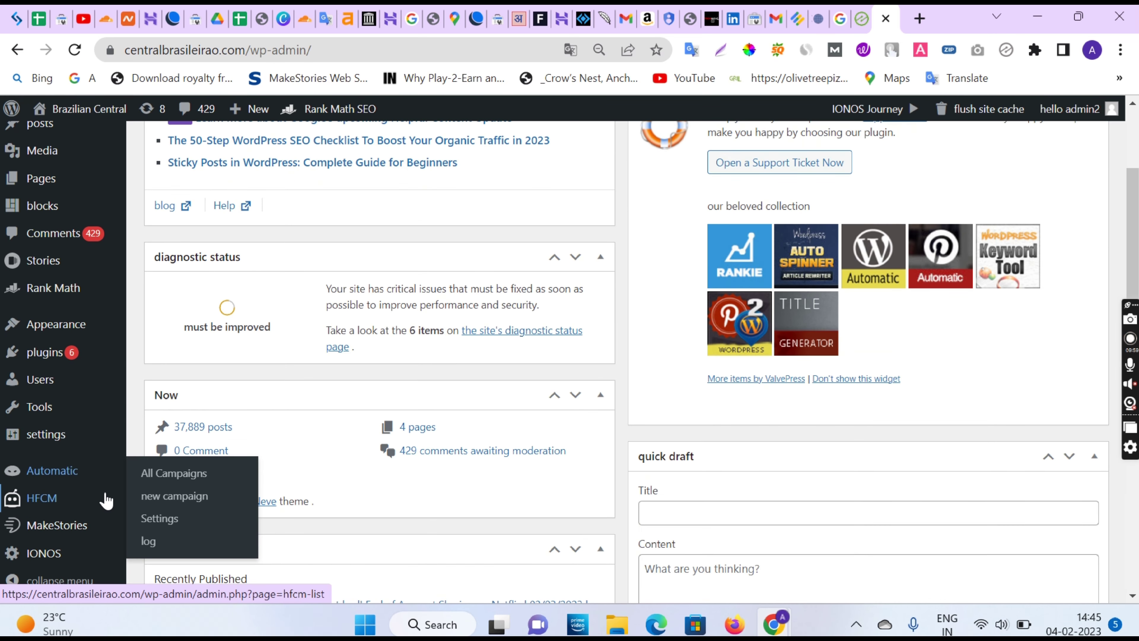
left_click(109, 479)
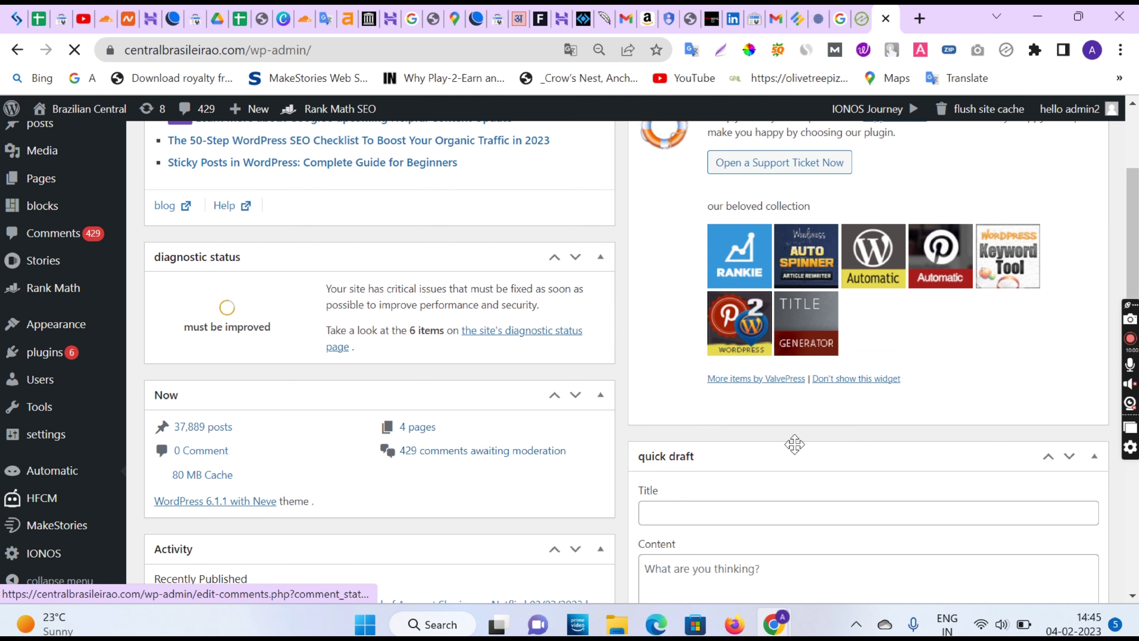
Move the Brazil, Brazil science and tech feed, and fifa english to portugees campaigns to the trash
scroll(858, 449, "down", 8)
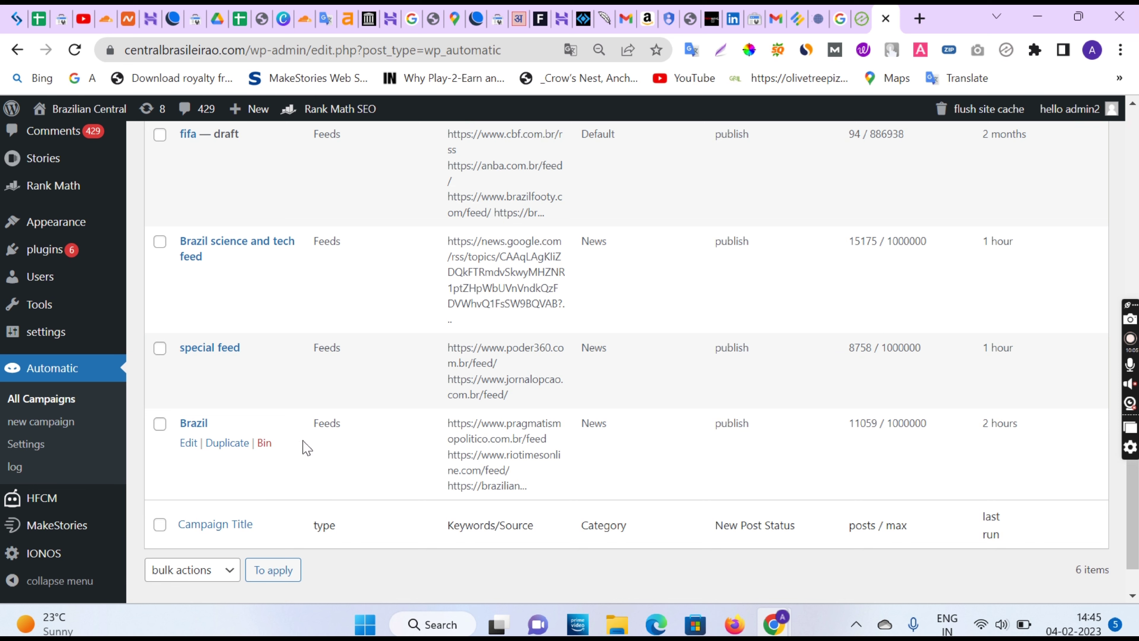
left_click(264, 443)
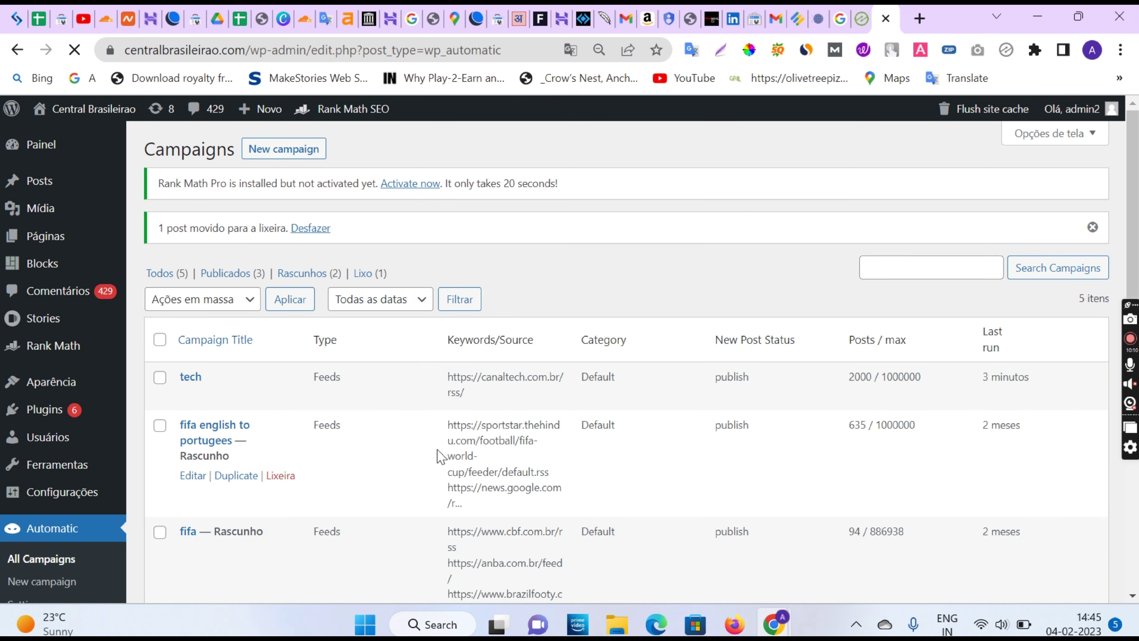
scroll(434, 479, "down", 4)
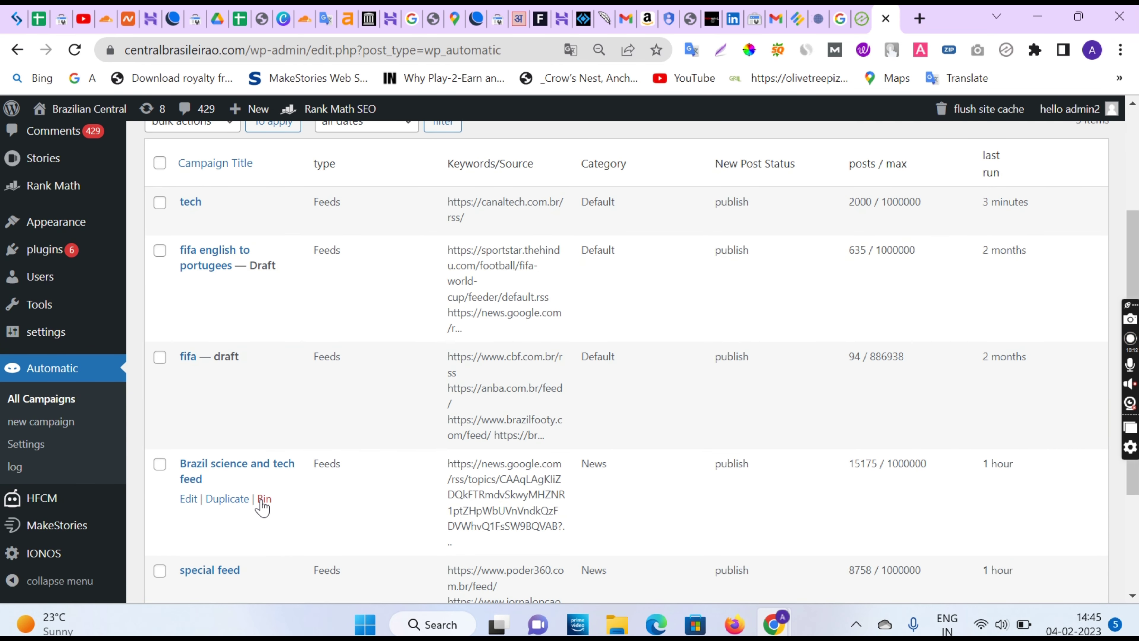
left_click(264, 498)
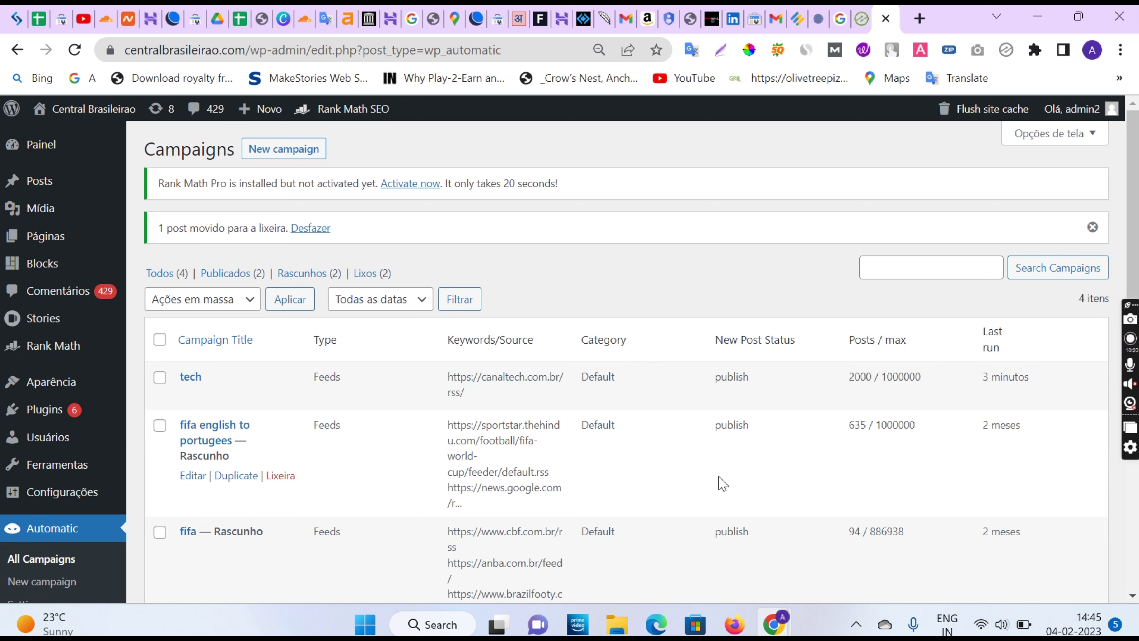
left_click(286, 479)
scroll(446, 417, "down", 2)
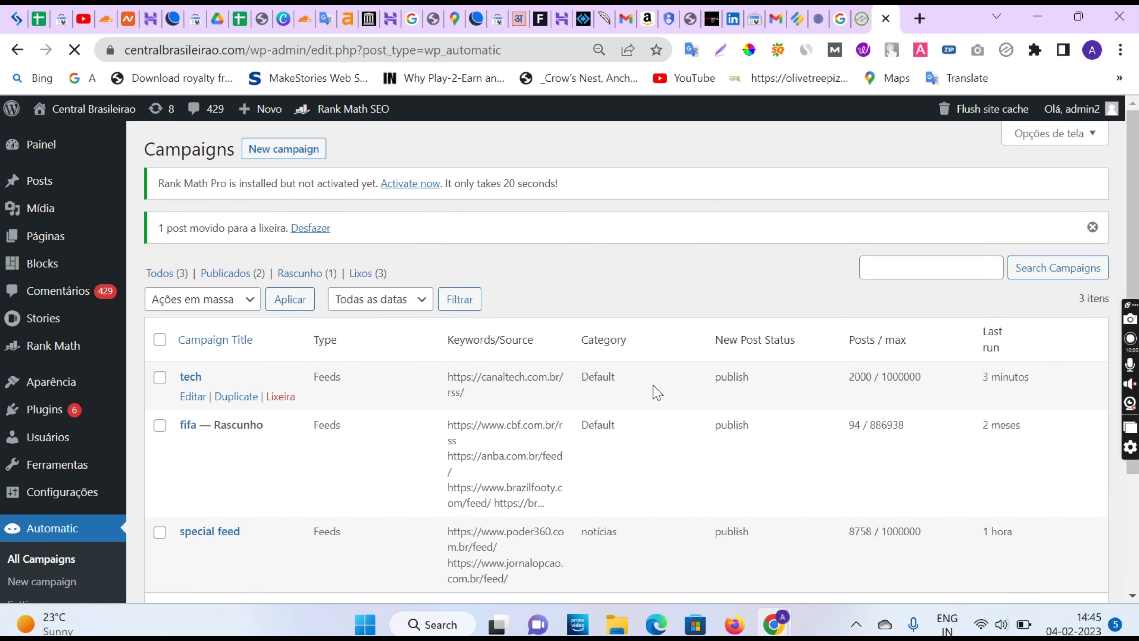
Open the list of all WordPress posts, and switch to Google Search Console to review the site's clicks overview
left_click(96, 191)
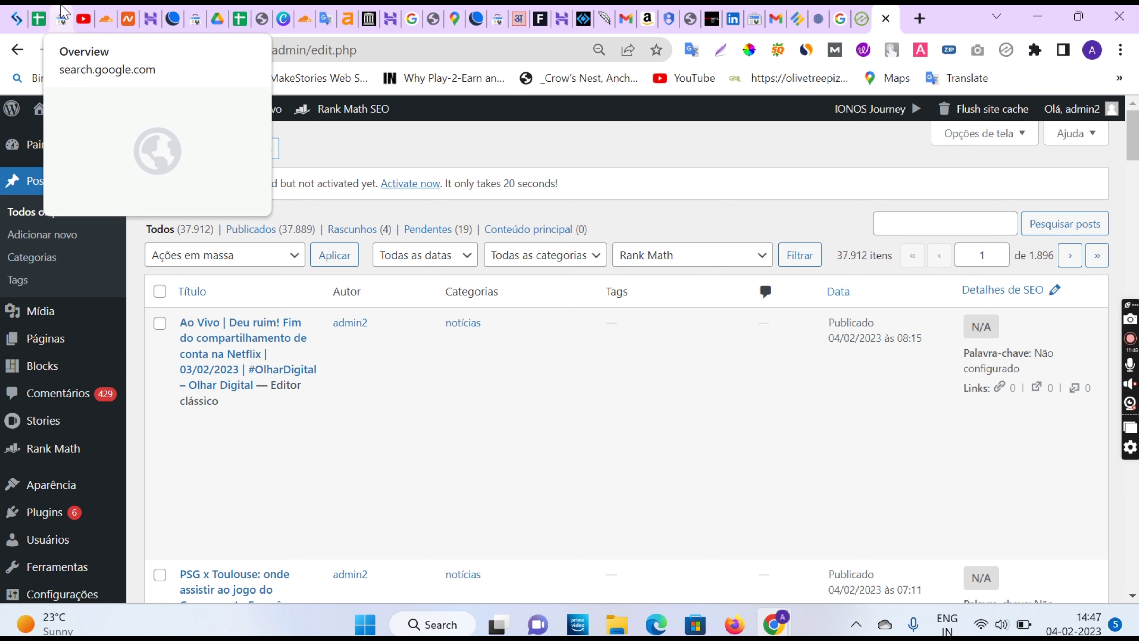
left_click(59, 18)
scroll(449, 224, "down", 3)
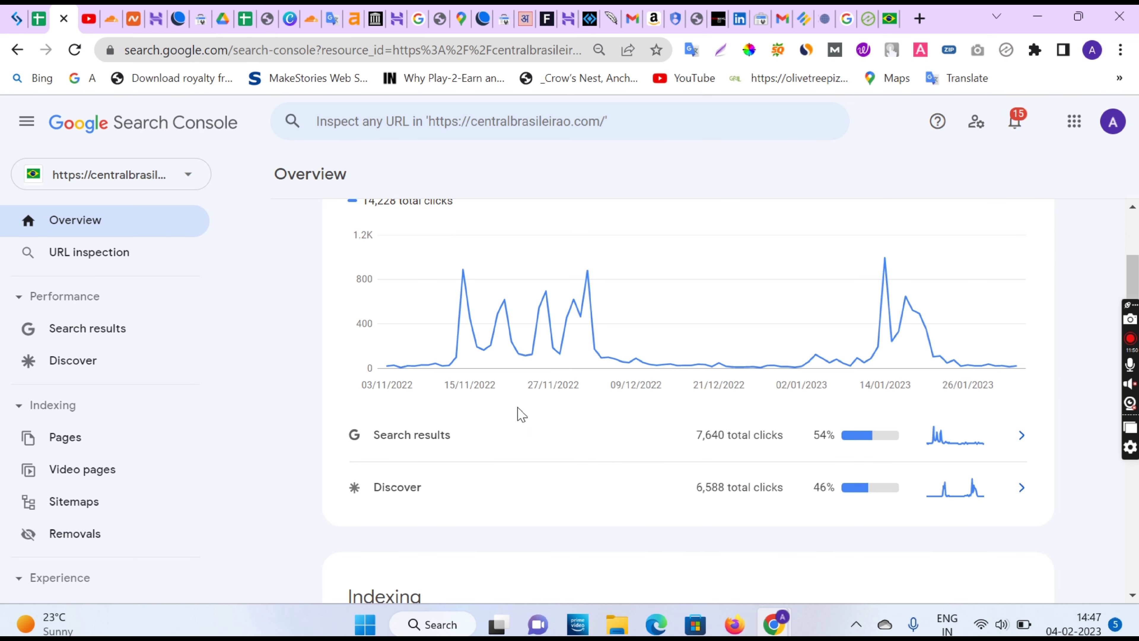
scroll(519, 412, "down", 2)
Open the Sitemaps report, view the details of sitemap_index.xml and return to the submitted sitemaps
left_click(143, 507)
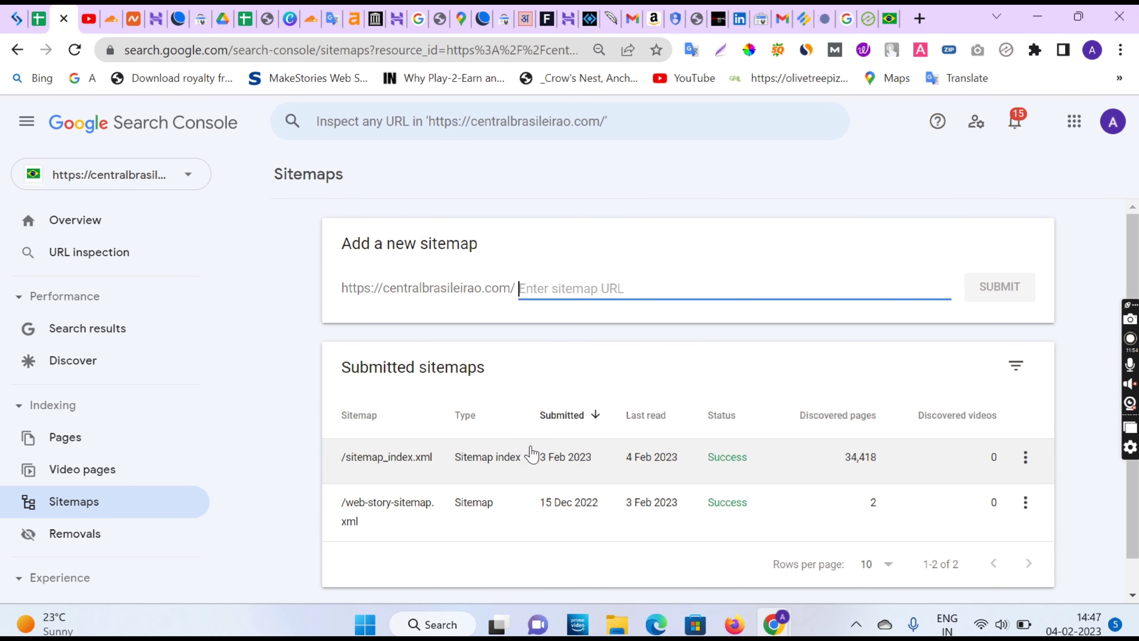
left_click_drag(344, 460, 446, 465)
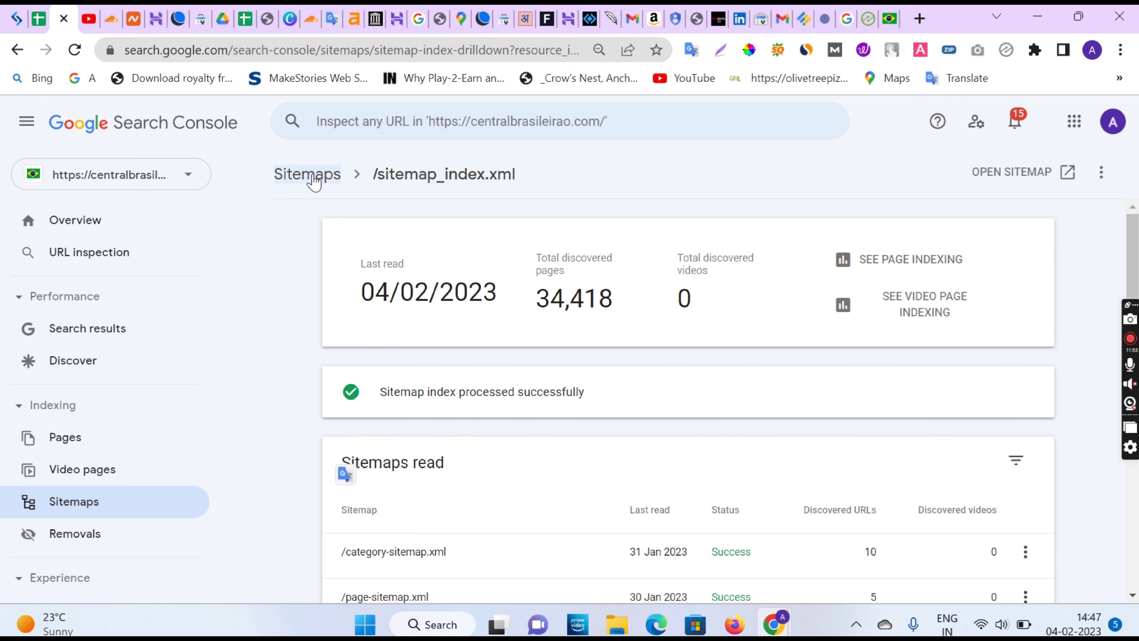
left_click(315, 176)
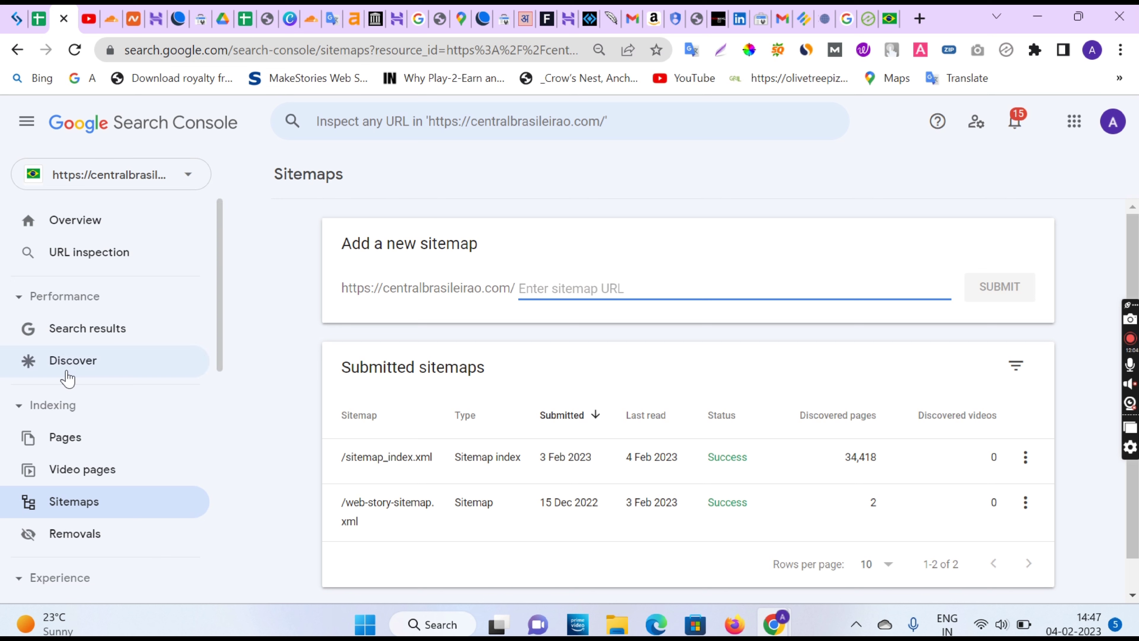
Open the Discover performance report, review its chart and view the clicks and impressions by country
left_click(117, 367)
scroll(895, 414, "down", 4)
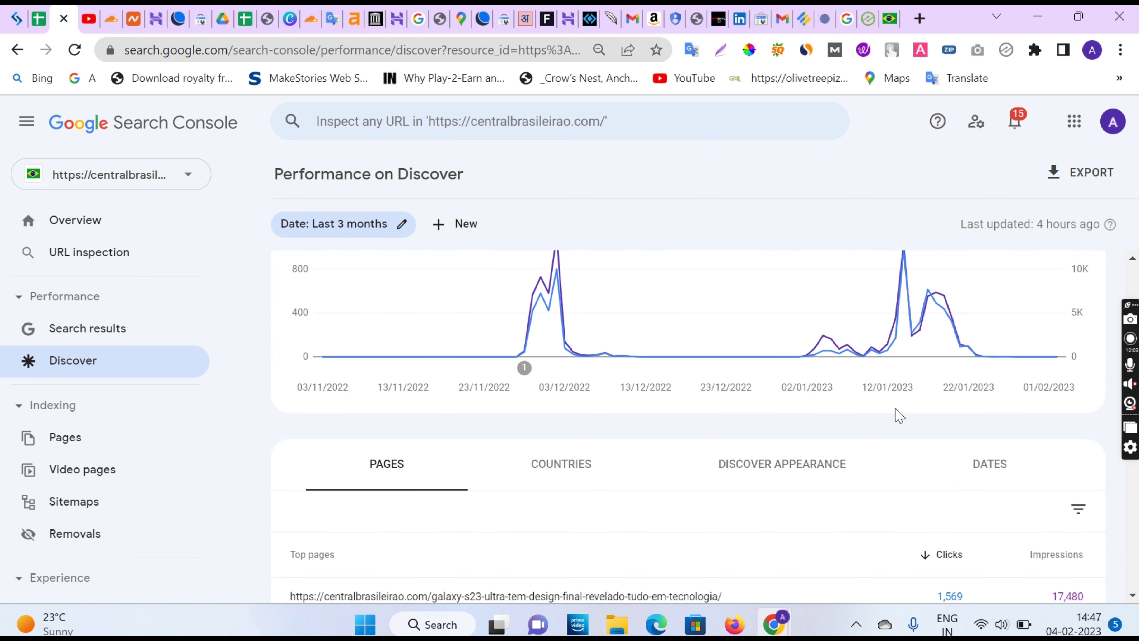
scroll(846, 471, "up", 4)
scroll(847, 472, "down", 4)
left_click(640, 464)
scroll(758, 468, "down", 4)
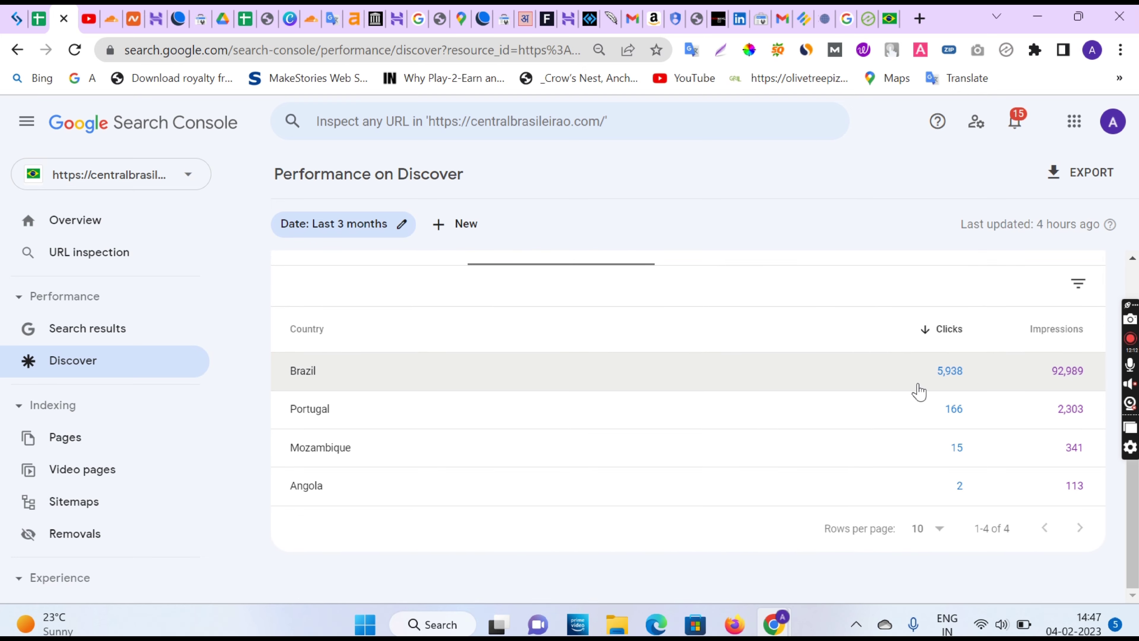
Examine the Discover clicks for Brazil and Portugal, filter the report by Mozambique and return to the unfiltered report
double_click(951, 377)
double_click(954, 413)
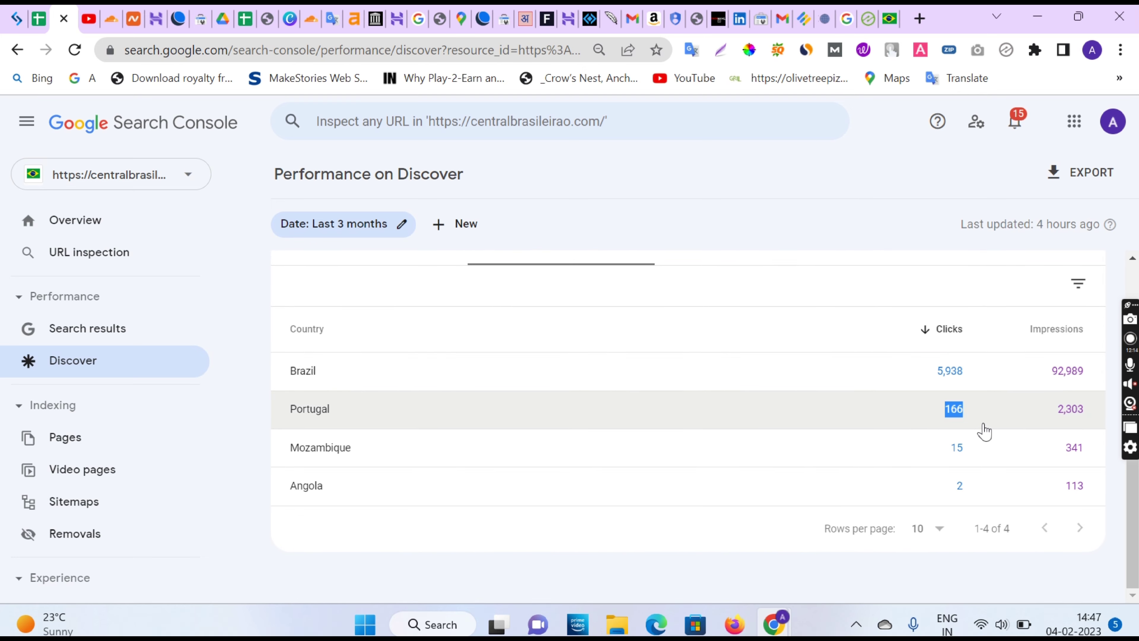
left_click(959, 465)
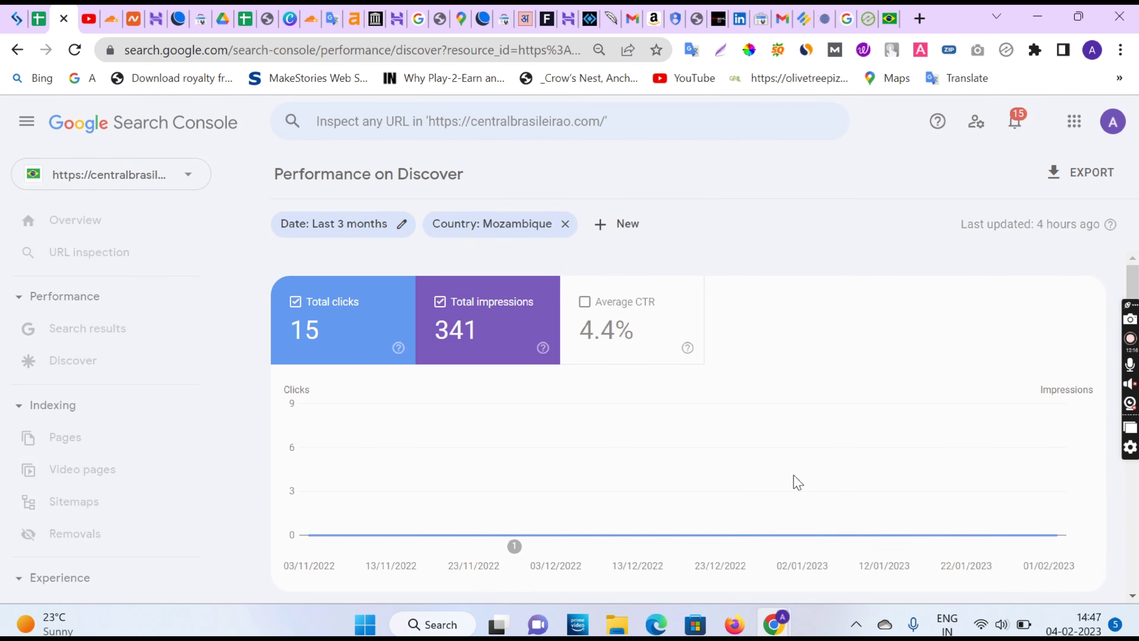
key("alt+Left")
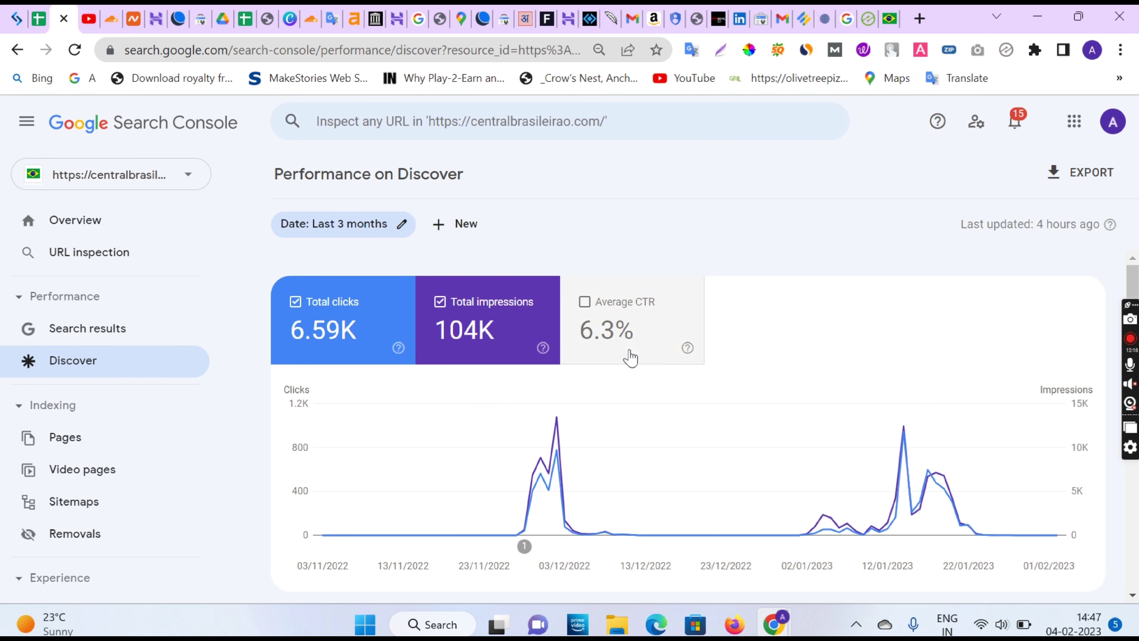
scroll(673, 350, "down", 3)
scroll(489, 305, "up", 4)
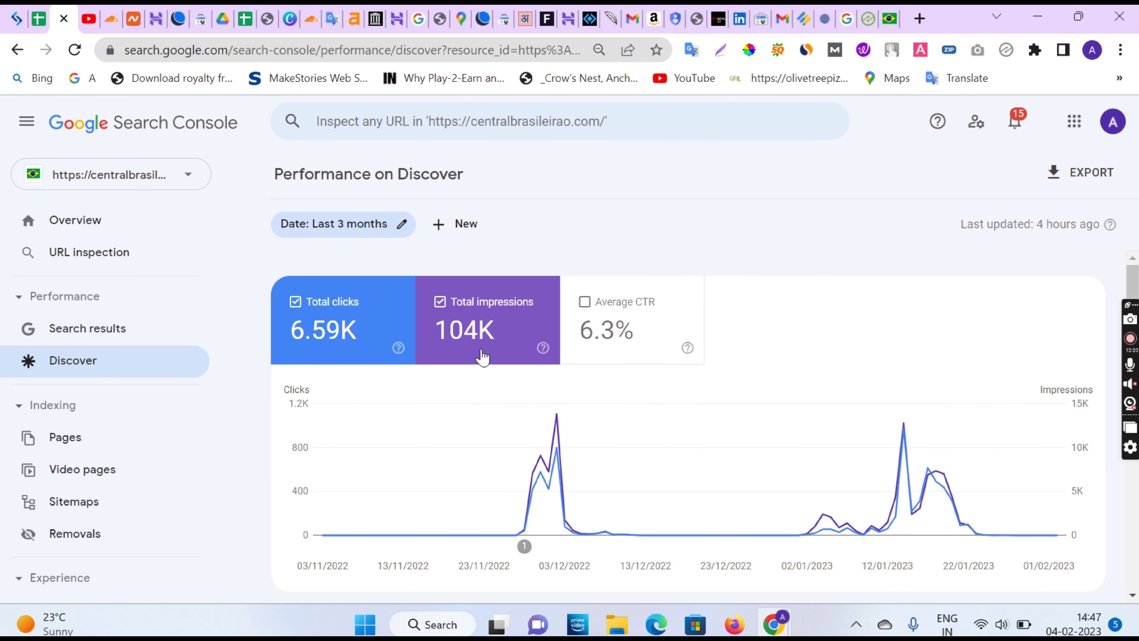
View the Discover appearance breakdown below the performance chart
scroll(792, 418, "down", 5)
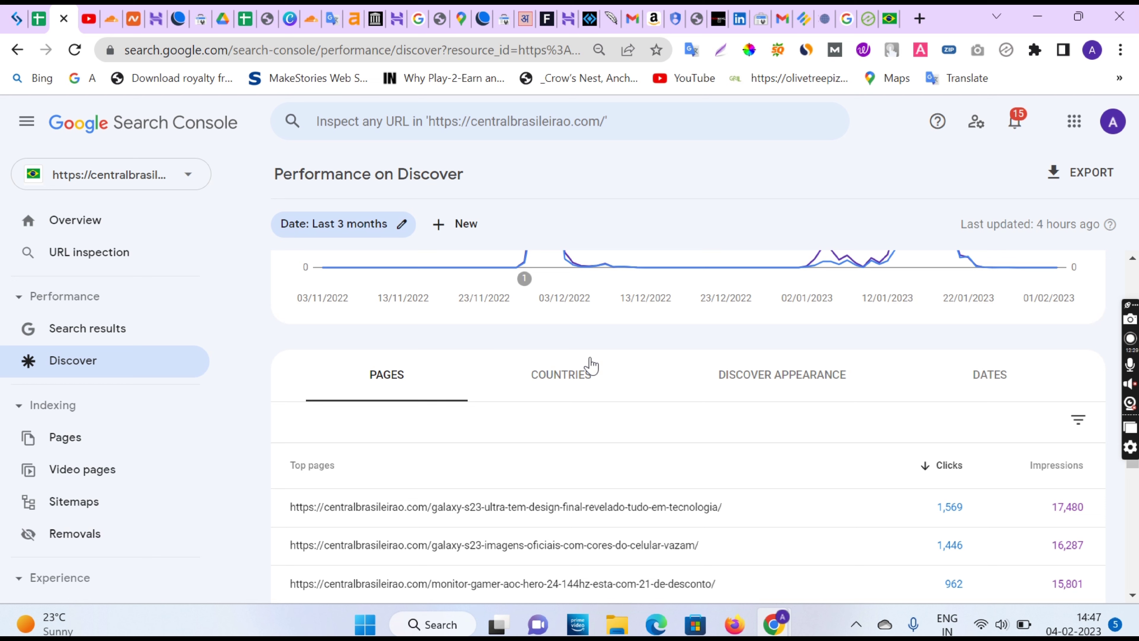
left_click(725, 375)
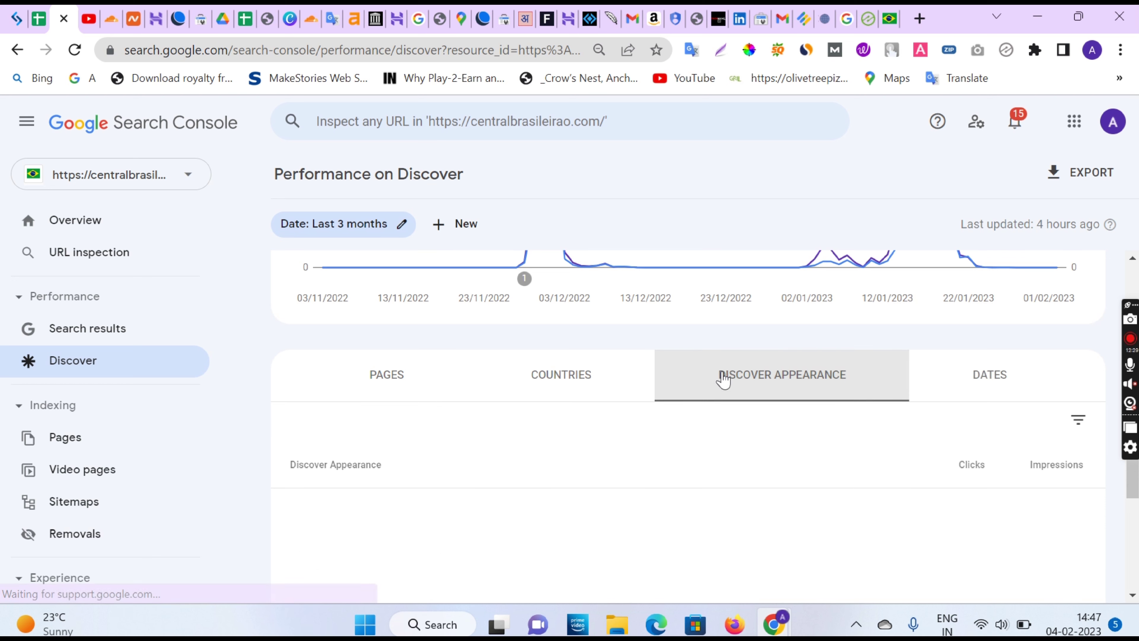
left_click(569, 395)
left_click(853, 393)
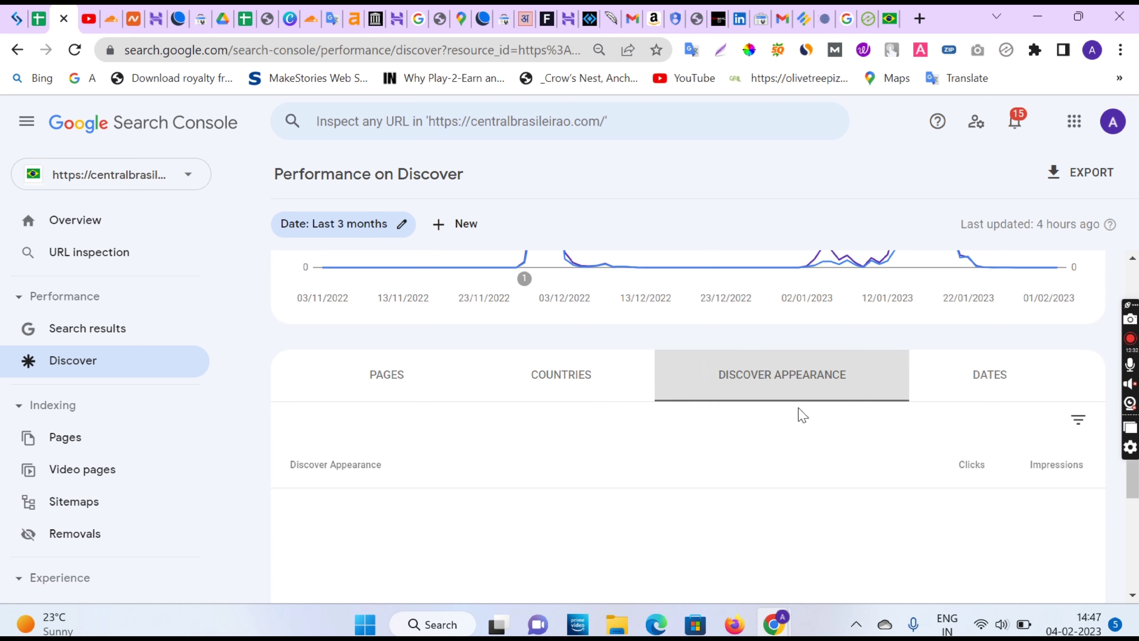
Switch back to the Pages breakdown and examine the top pages by Discover clicks
left_click(387, 469)
scroll(628, 492, "down", 5)
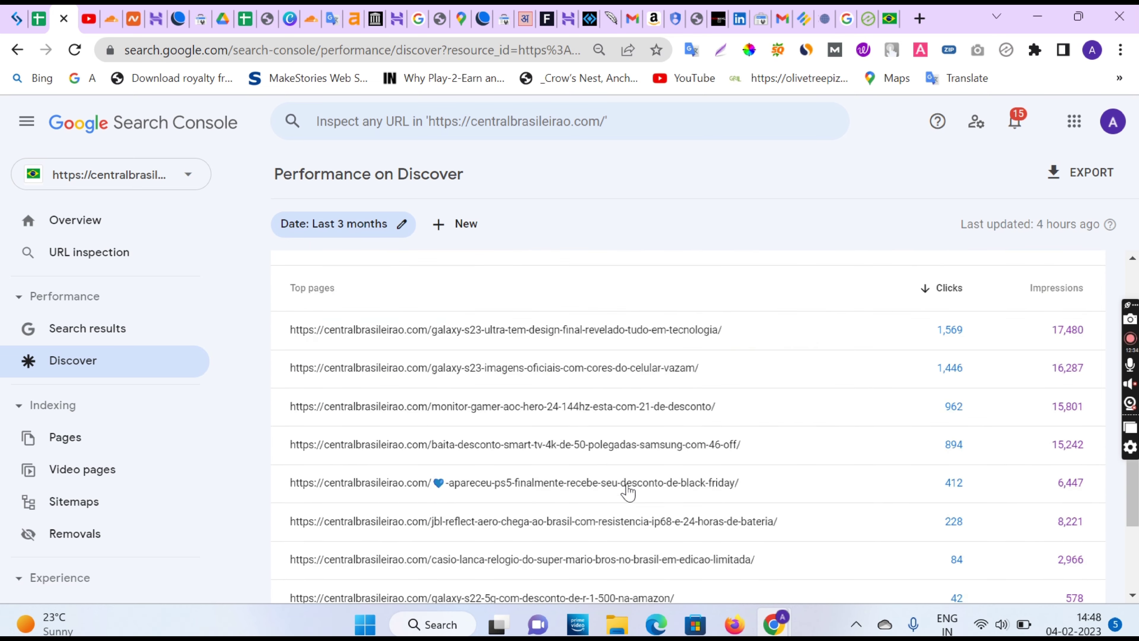
scroll(628, 492, "down", 3)
scroll(681, 476, "up", 2)
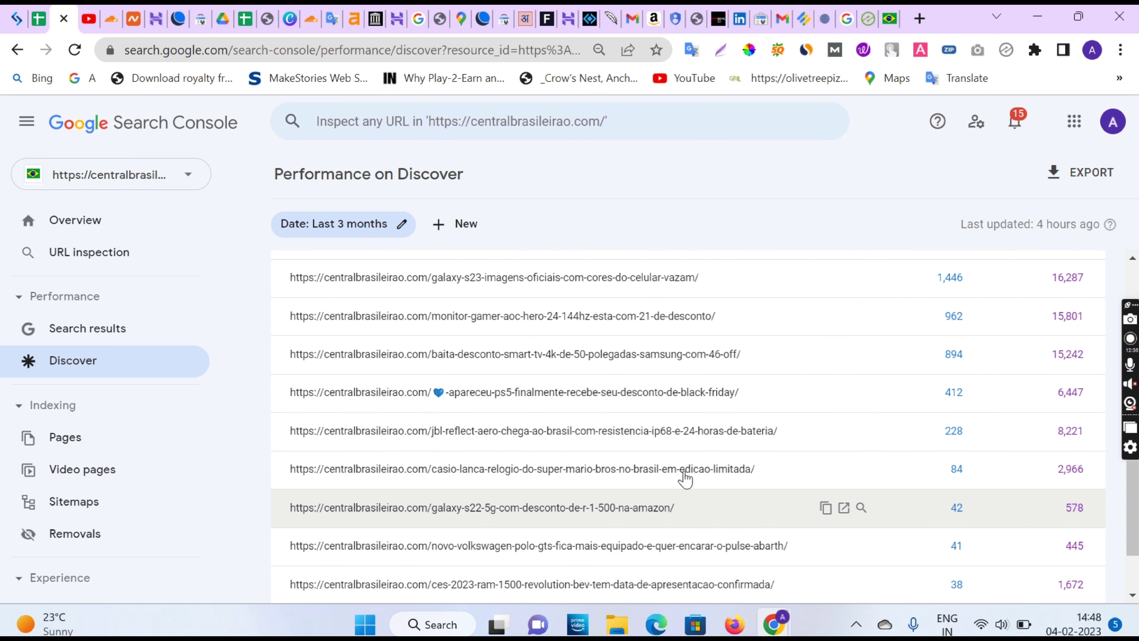
scroll(685, 479, "up", 4)
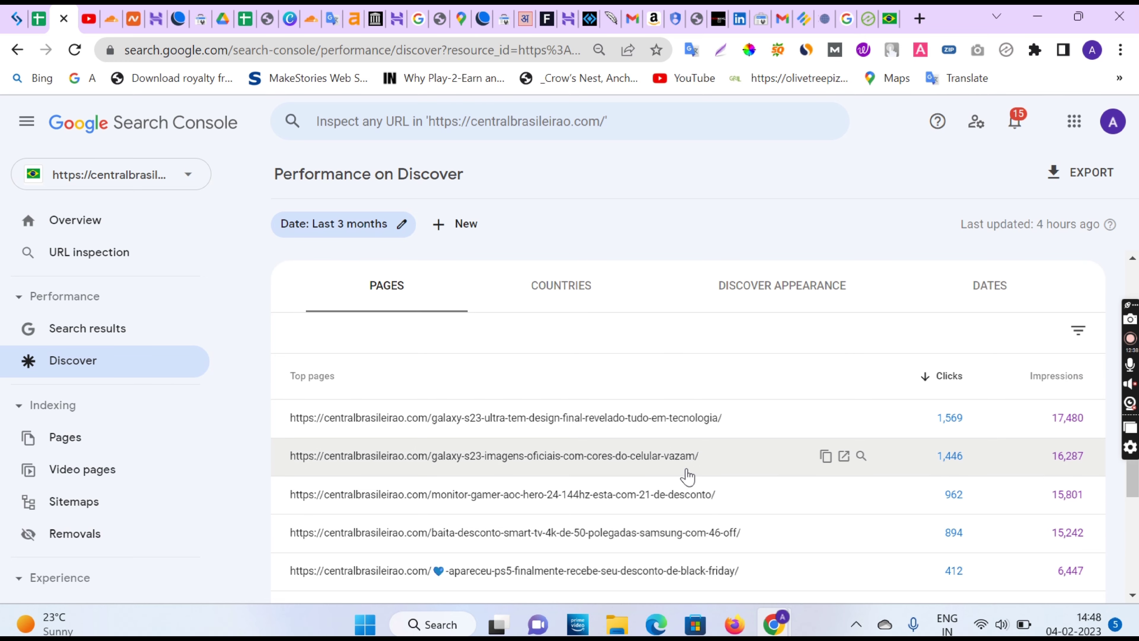
scroll(687, 477, "down", 4)
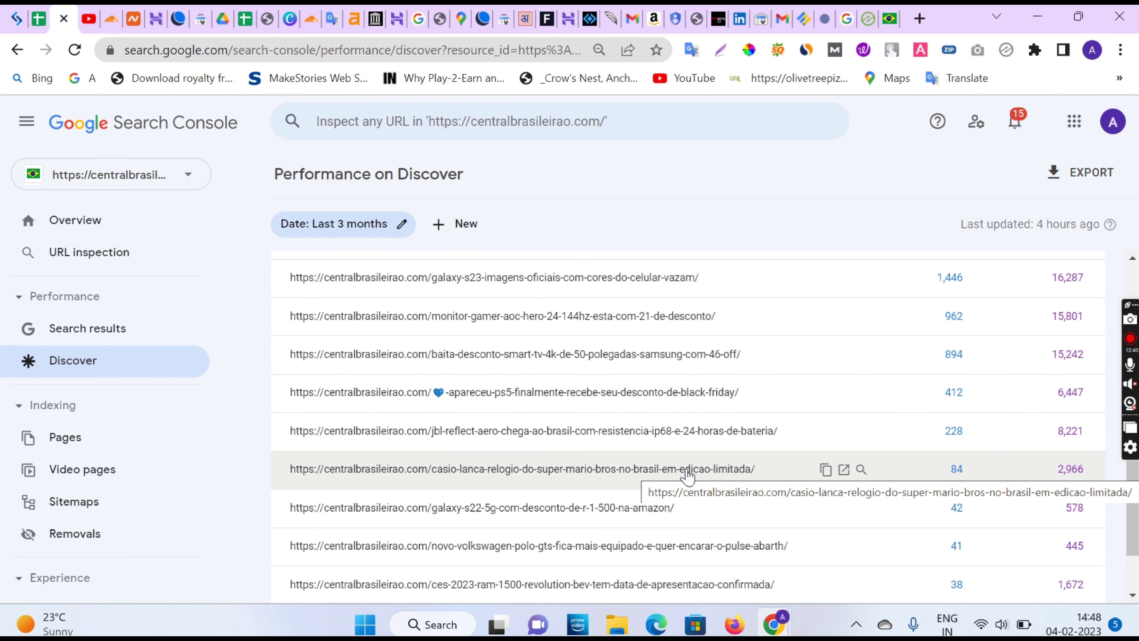
Continue to the second set of rows in the top Discover pages and review those articles
scroll(686, 477, "down", 2)
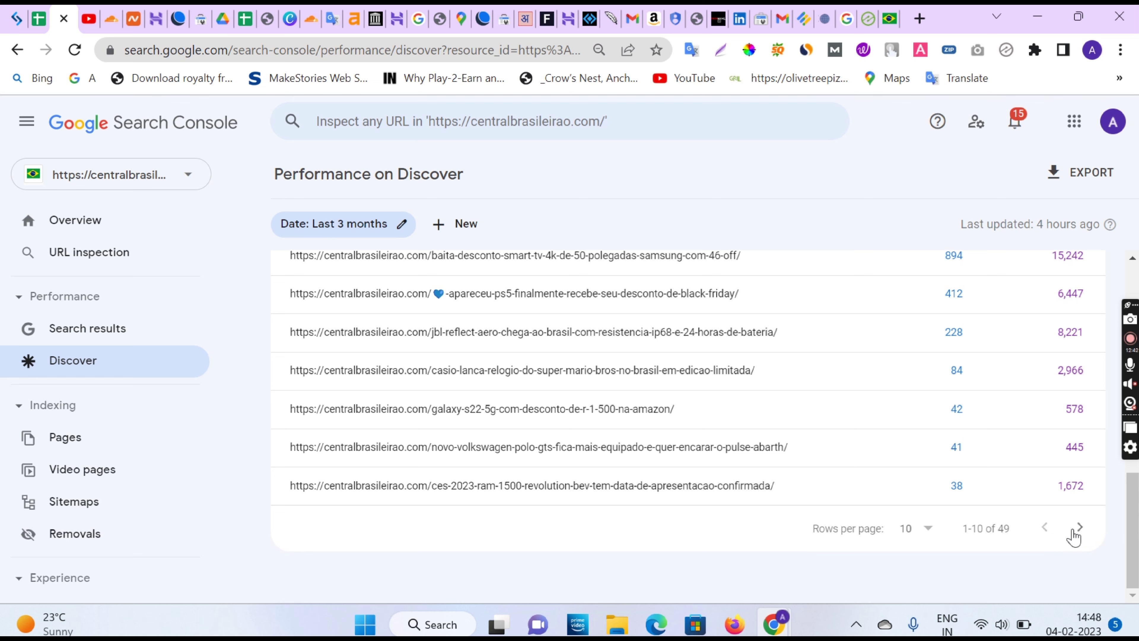
left_click(1078, 529)
scroll(870, 506, "up", 6)
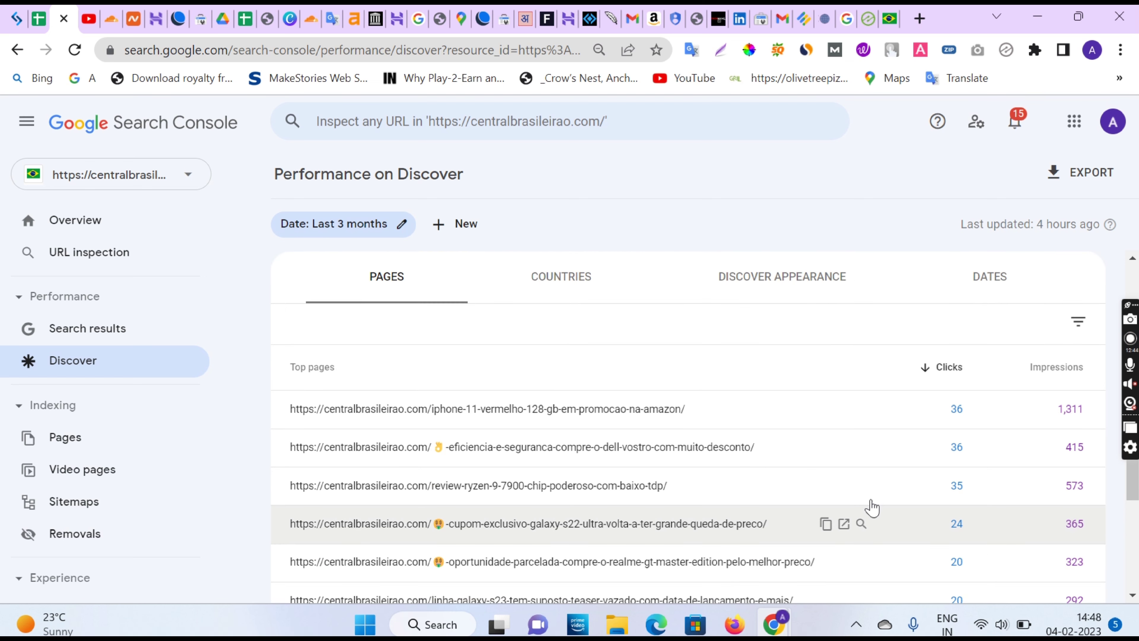
scroll(837, 469, "down", 2)
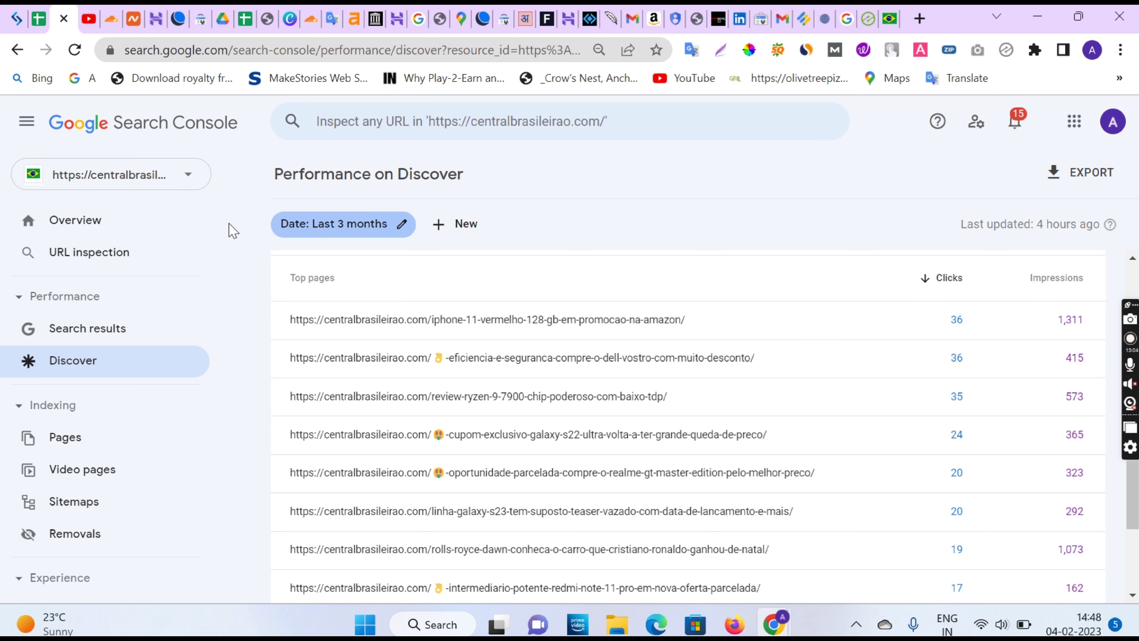
Search for "adst" in a new browser tab and open the suggested Adsterra dashboard at beta.publishers.adsterra.com
left_click(203, 224)
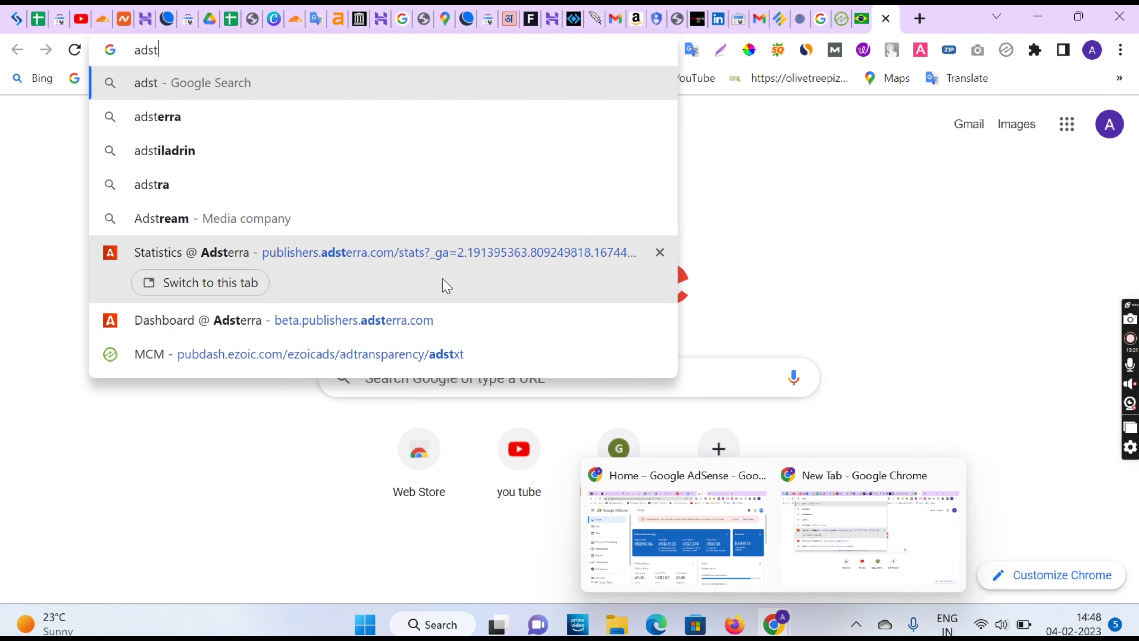
left_click(870, 534)
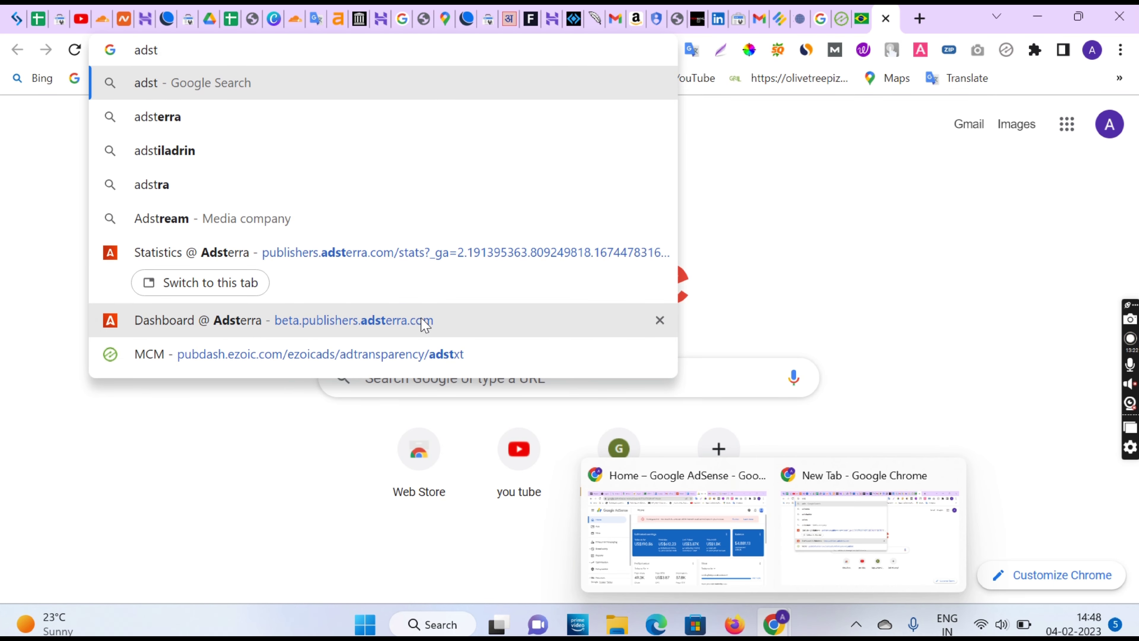
left_click(427, 327)
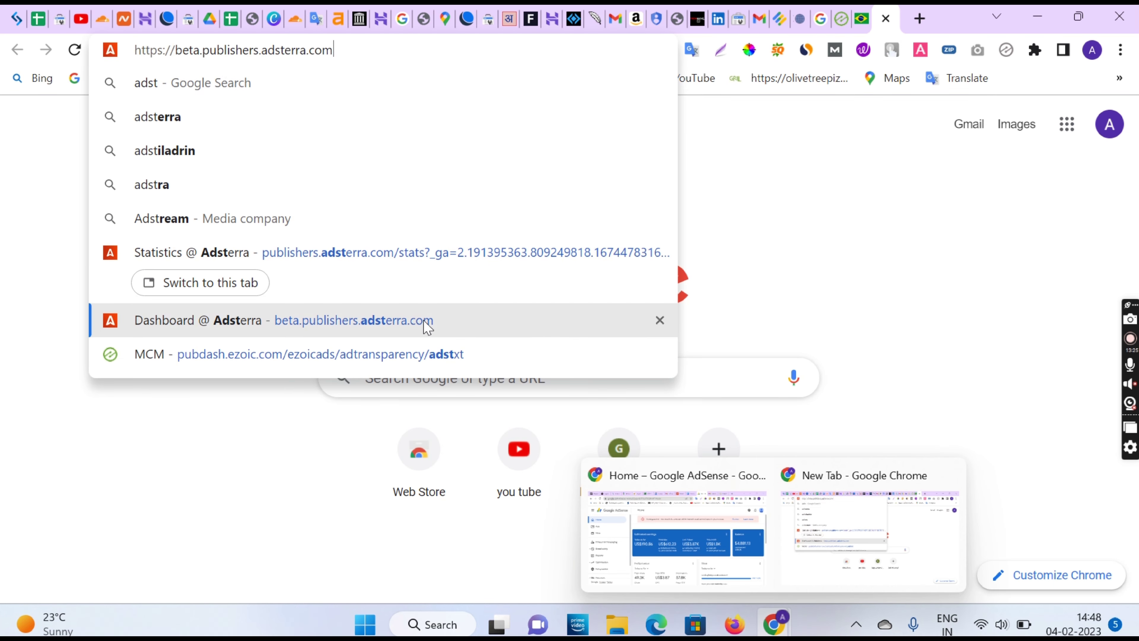